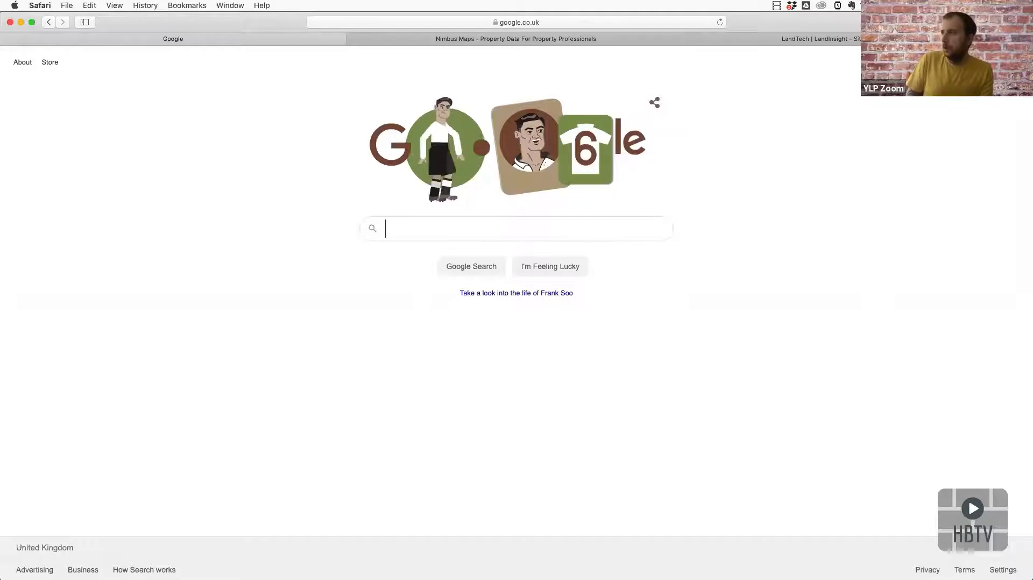
# Open Google Maps from the list of Google apps.
pyautogui.click(982, 62)
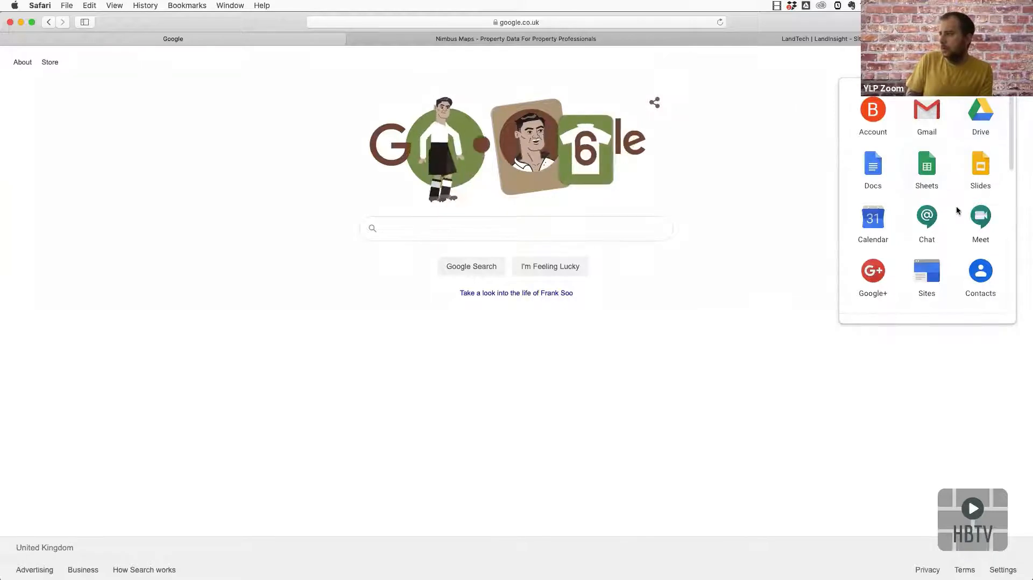
pyautogui.scroll(-5, 957, 210)
pyautogui.scroll(-2, 957, 210)
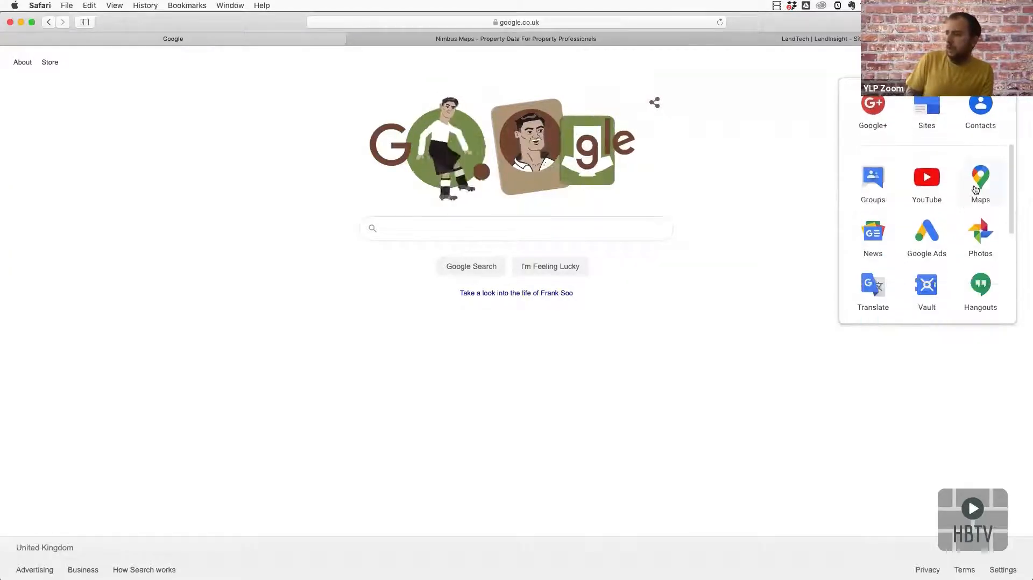
pyautogui.click(981, 182)
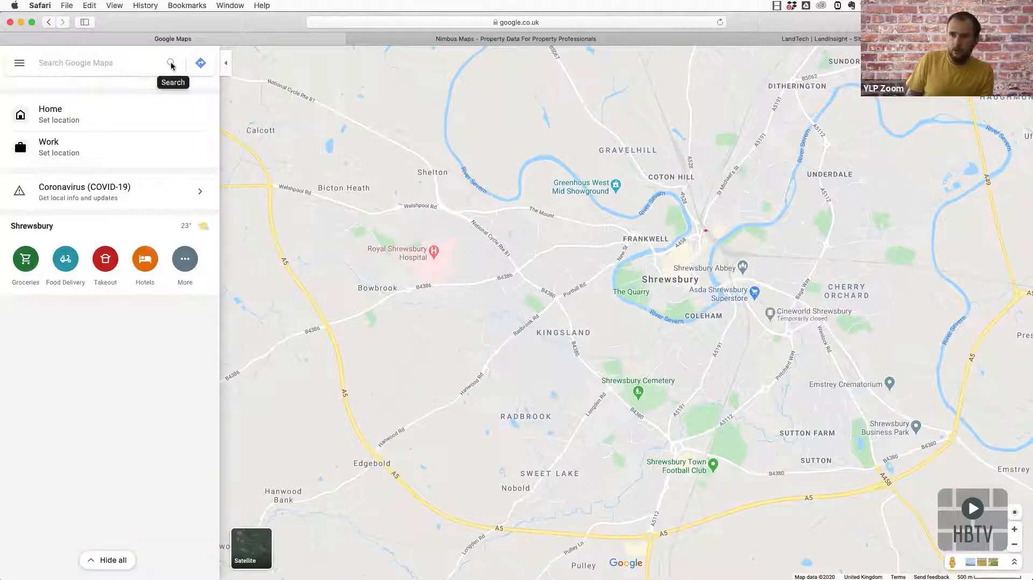
# Look through the collections in Your places and create a new custom map there.
pyautogui.click(21, 64)
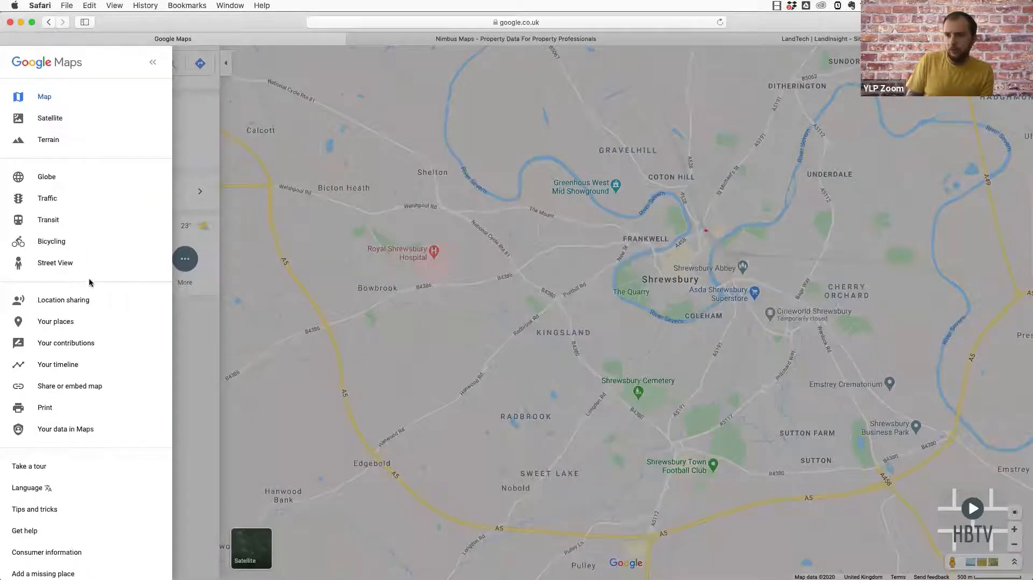
pyautogui.click(55, 323)
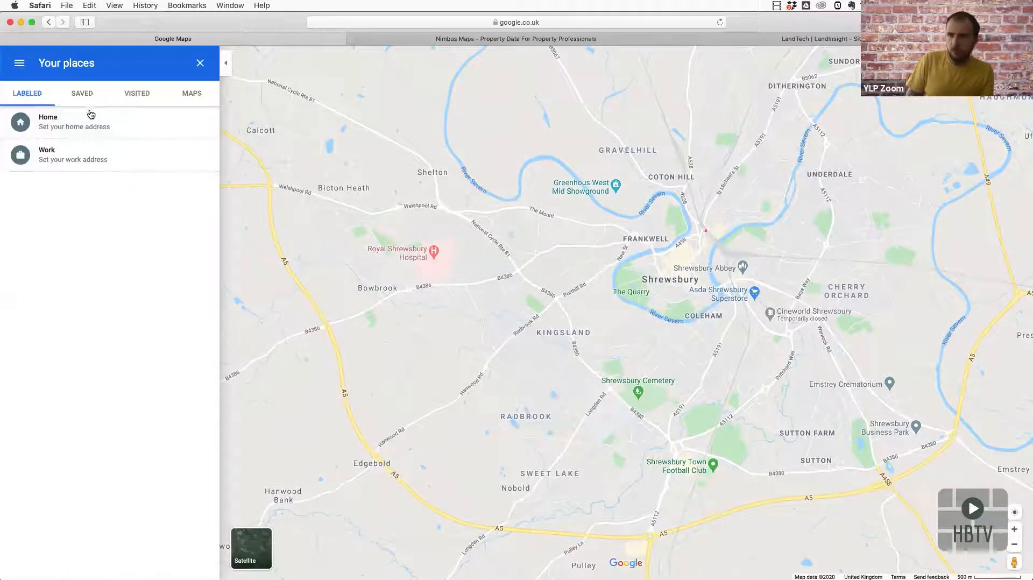
pyautogui.click(78, 93)
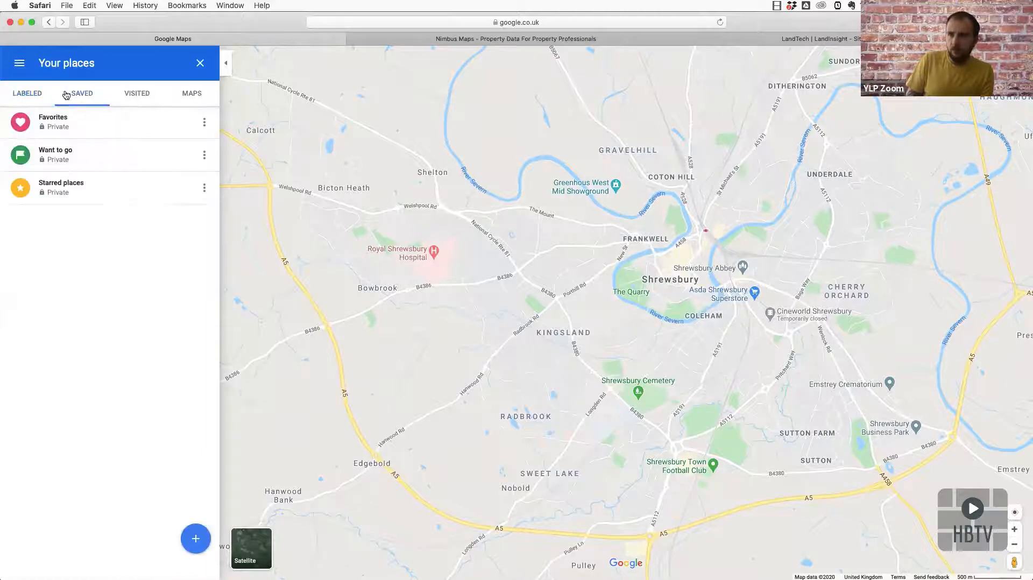
pyautogui.click(31, 93)
pyautogui.click(87, 94)
pyautogui.click(134, 95)
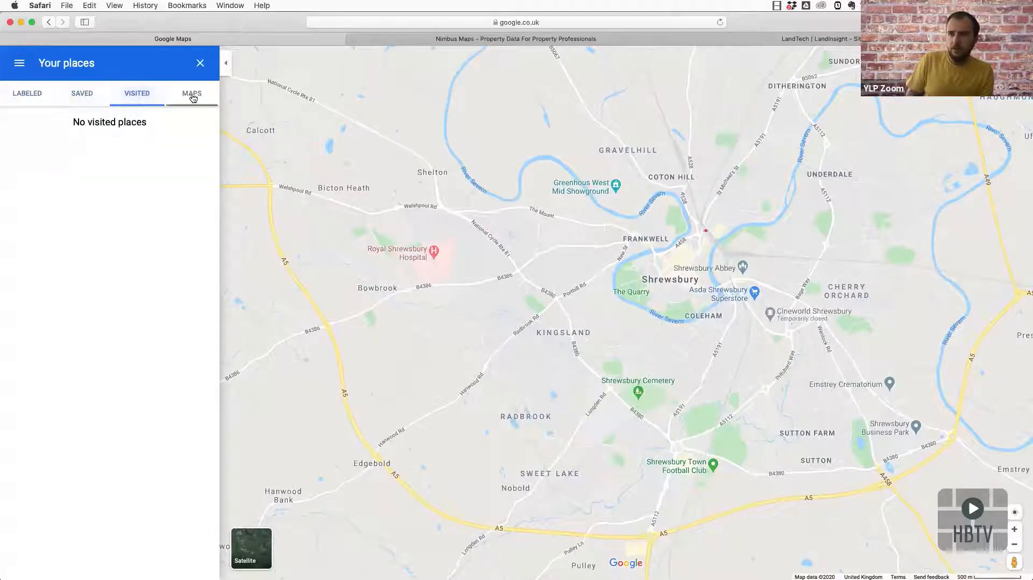
pyautogui.click(192, 97)
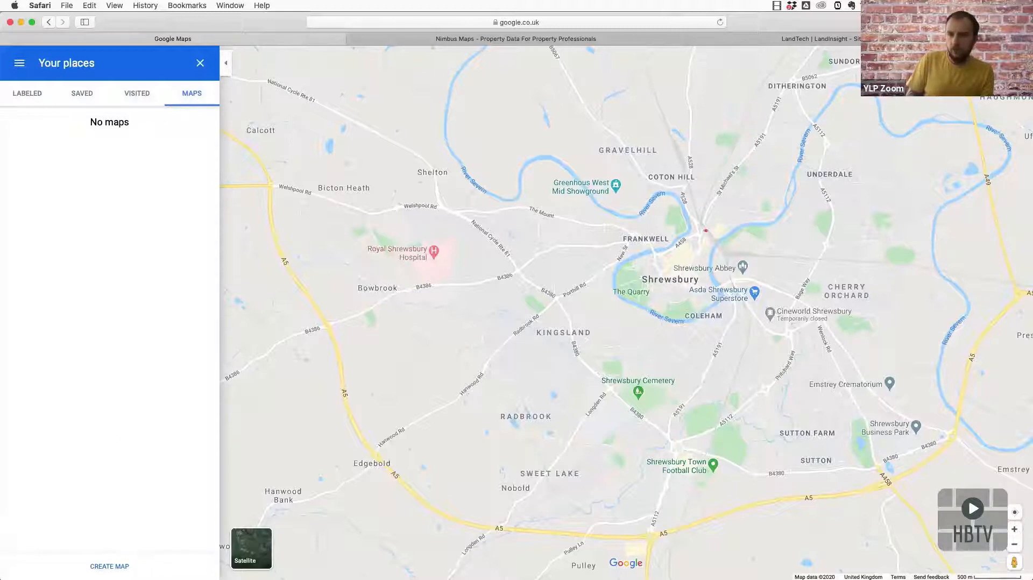
pyautogui.click(109, 566)
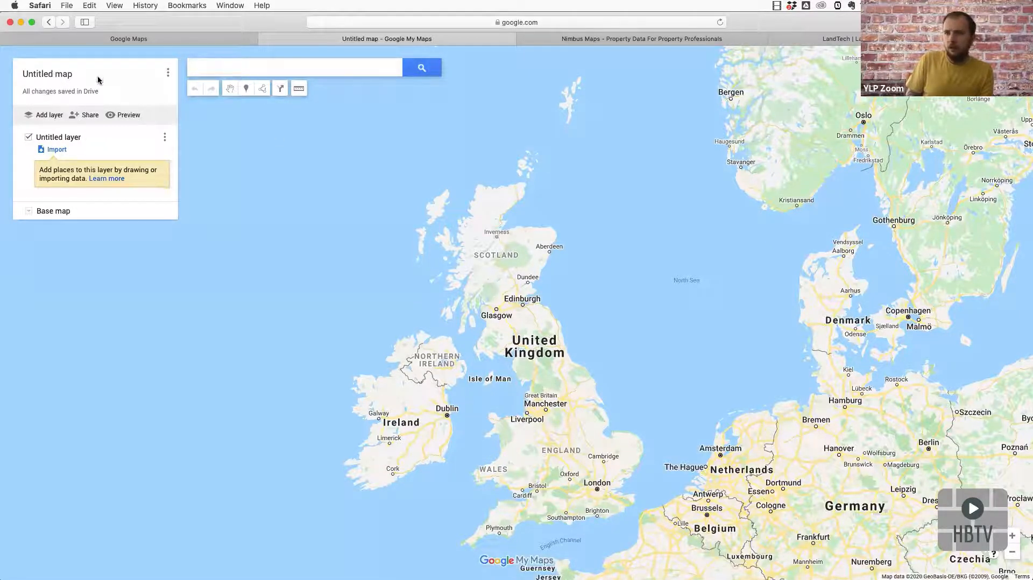
# Title the new map "Mapping example" and name its first layer "identified sites".
pyautogui.write('Mapping example')
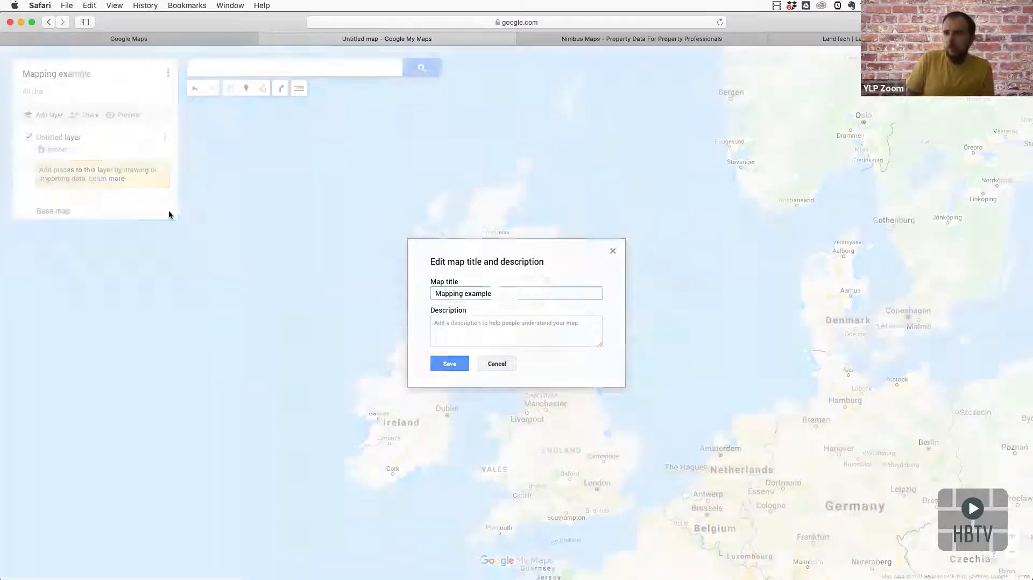
pyautogui.press('Return')
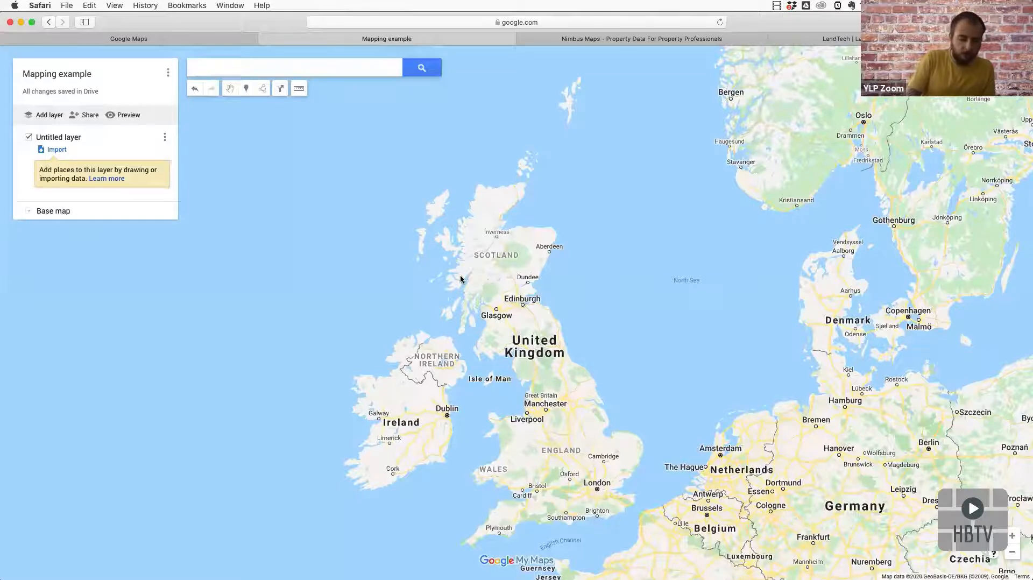
pyautogui.write('identified sites')
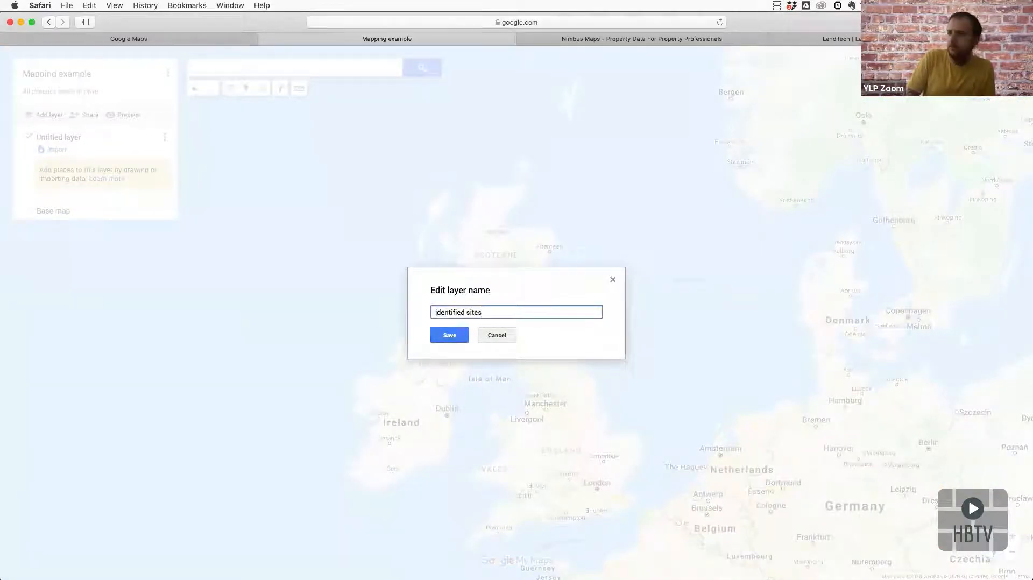
pyautogui.press('Return')
# Add a second layer to the map and name it "planning applications".
pyautogui.click(41, 119)
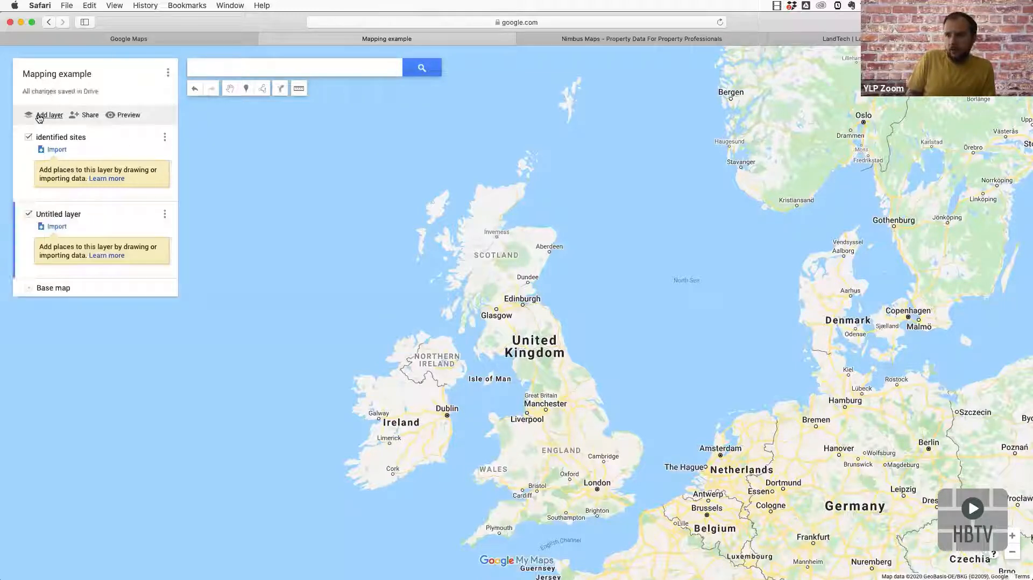
pyautogui.click(59, 214)
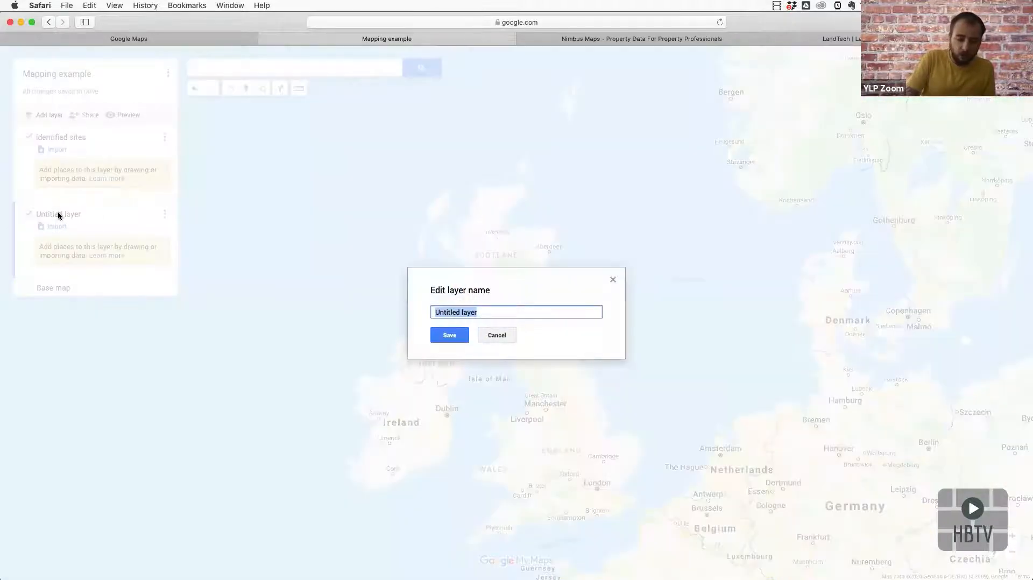
pyautogui.write('planning')
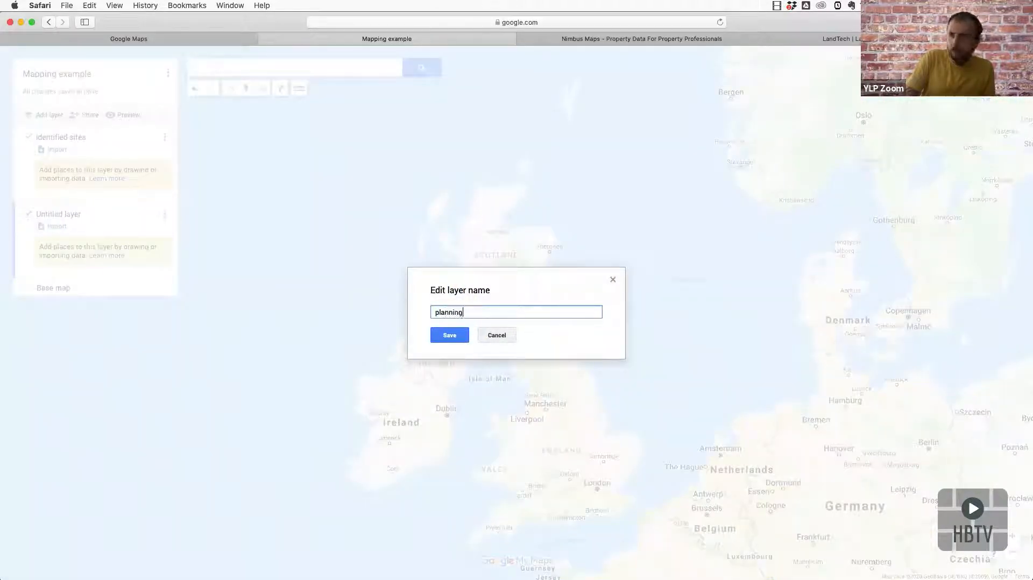
pyautogui.write(' applications')
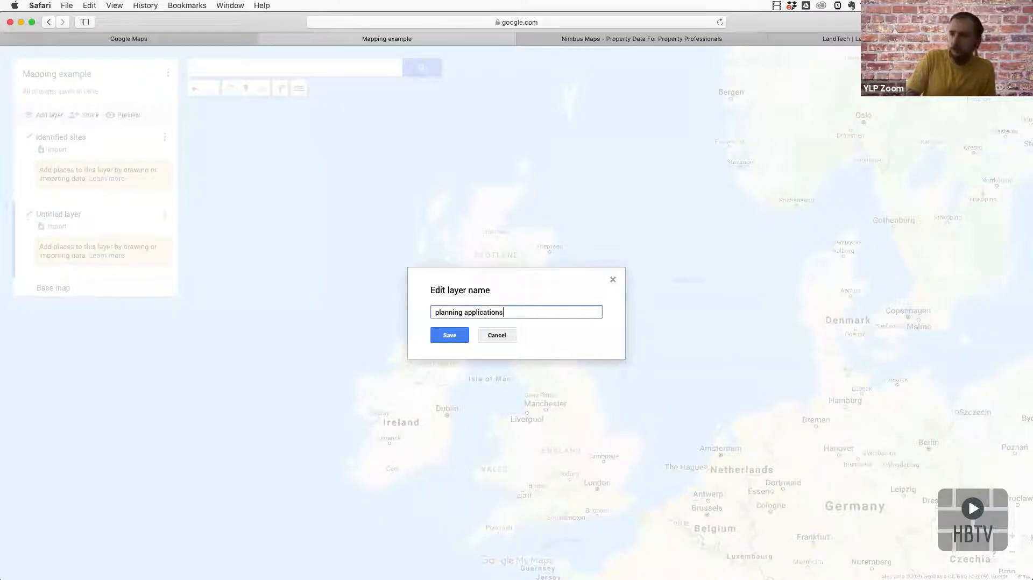
pyautogui.press('Return')
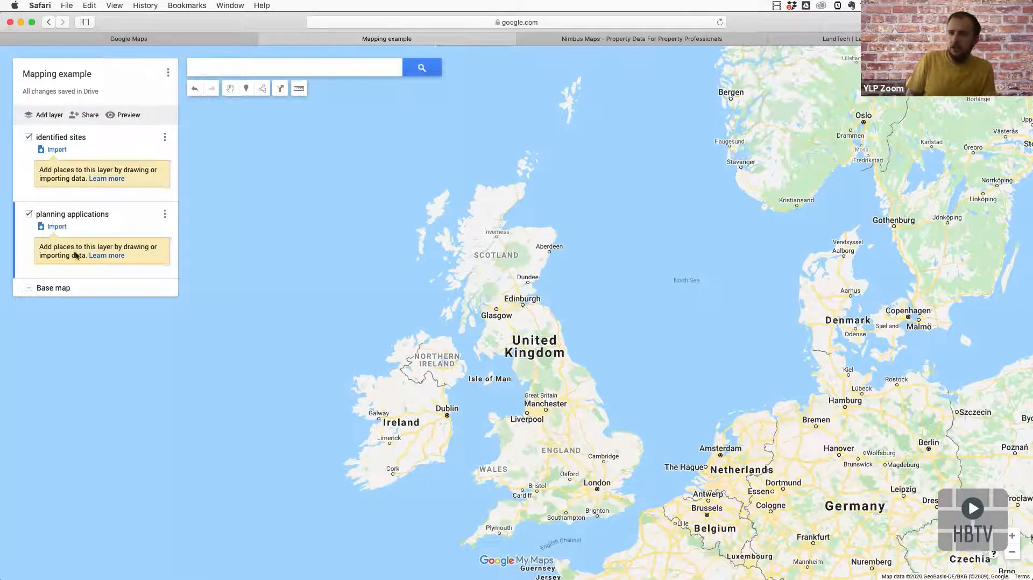
# Hide the planning applications layer and change the base map to satellite imagery.
pyautogui.click(26, 215)
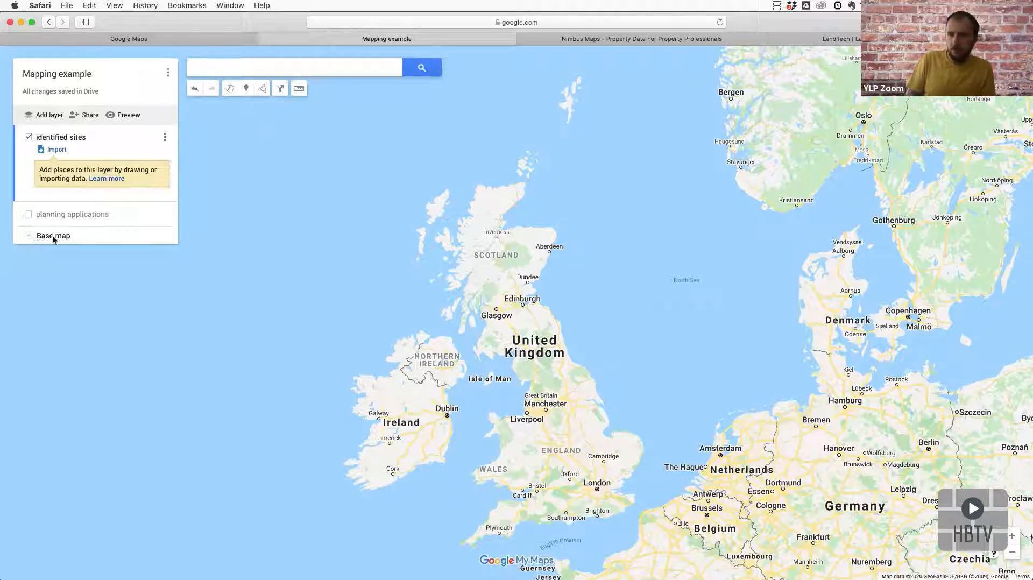
pyautogui.click(29, 236)
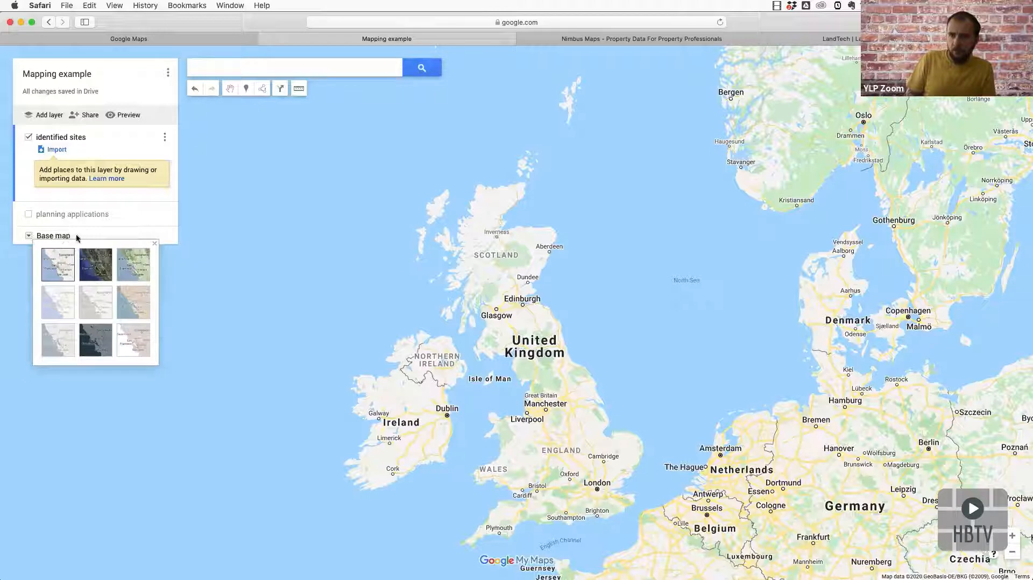
pyautogui.click(95, 270)
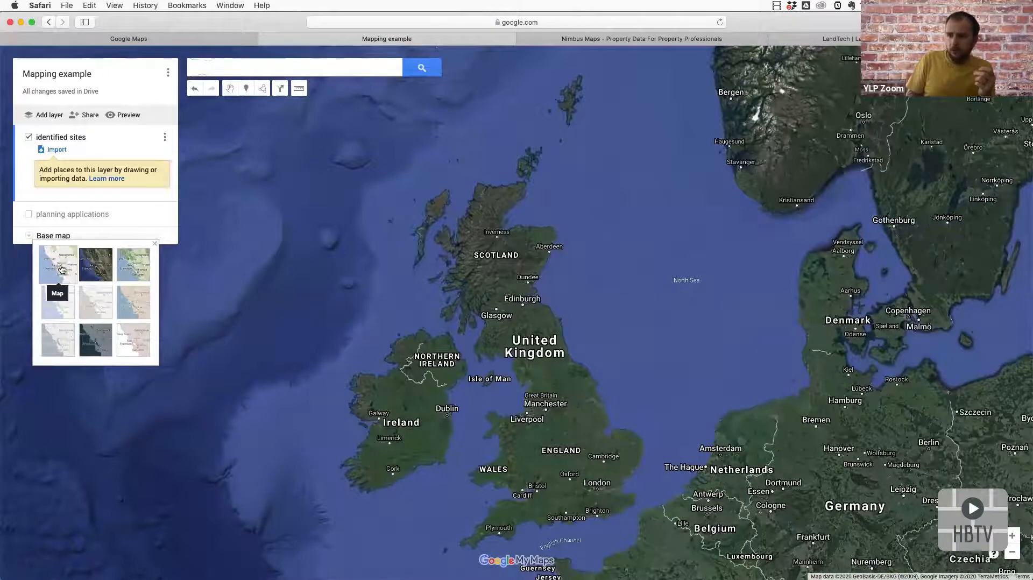
pyautogui.click(127, 230)
# Search the map for "shrewsbury" and dismiss the place details of the result.
pyautogui.click(266, 68)
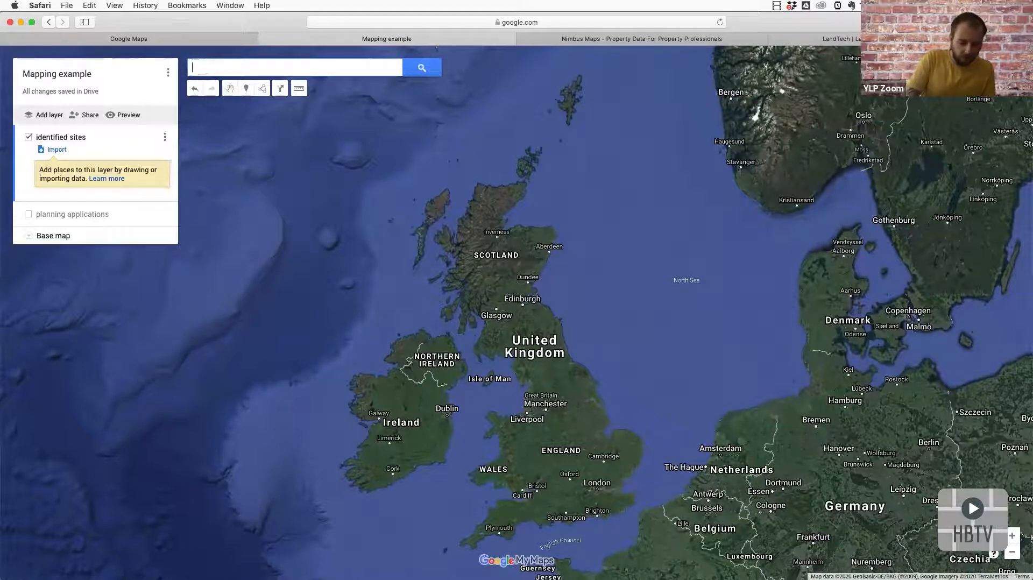
pyautogui.write('shrewsbury')
pyautogui.press('Return')
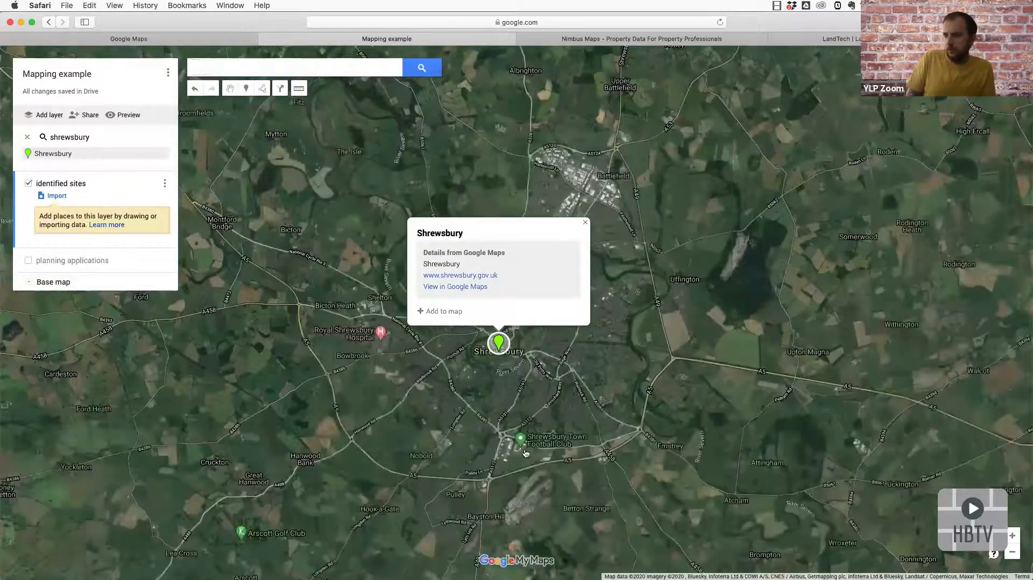
pyautogui.click(586, 224)
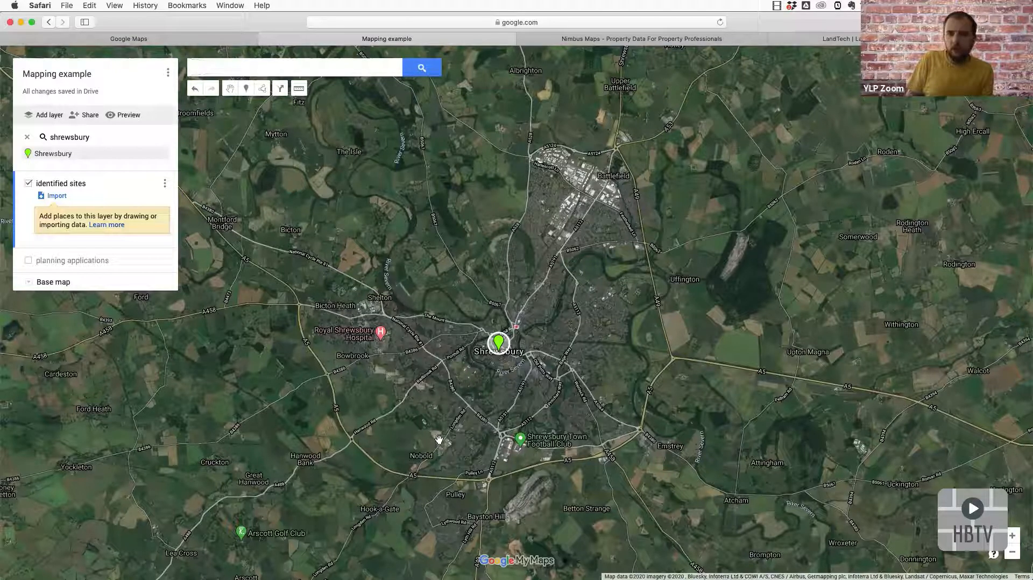
# Examine the satellite imagery of western Shrewsbury around the Bowbrook housing developments and the fields beside them for potential sites.
pyautogui.click(1013, 536)
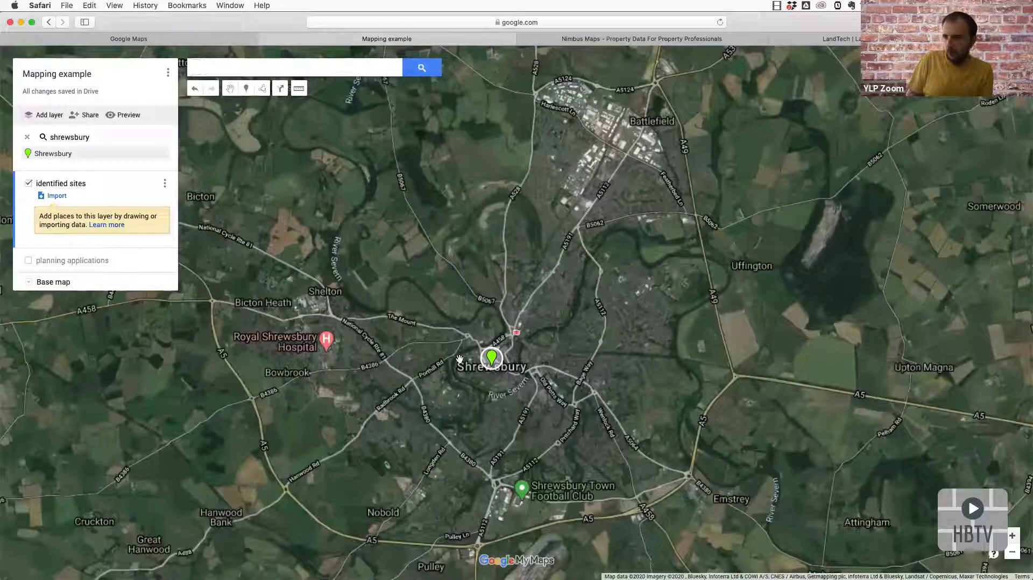
pyautogui.scroll(3, 510, 295)
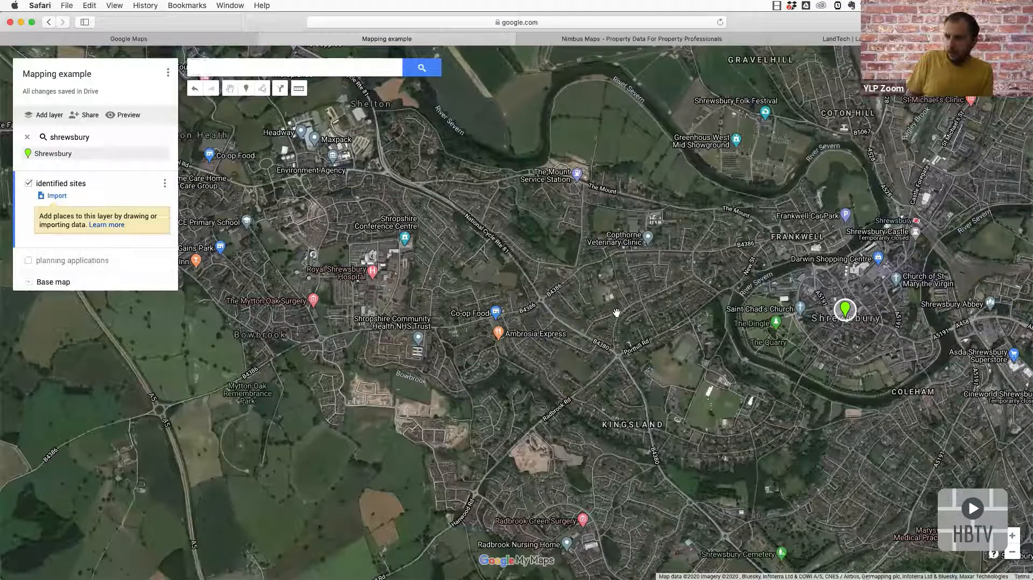
pyautogui.scroll(1, 491, 344)
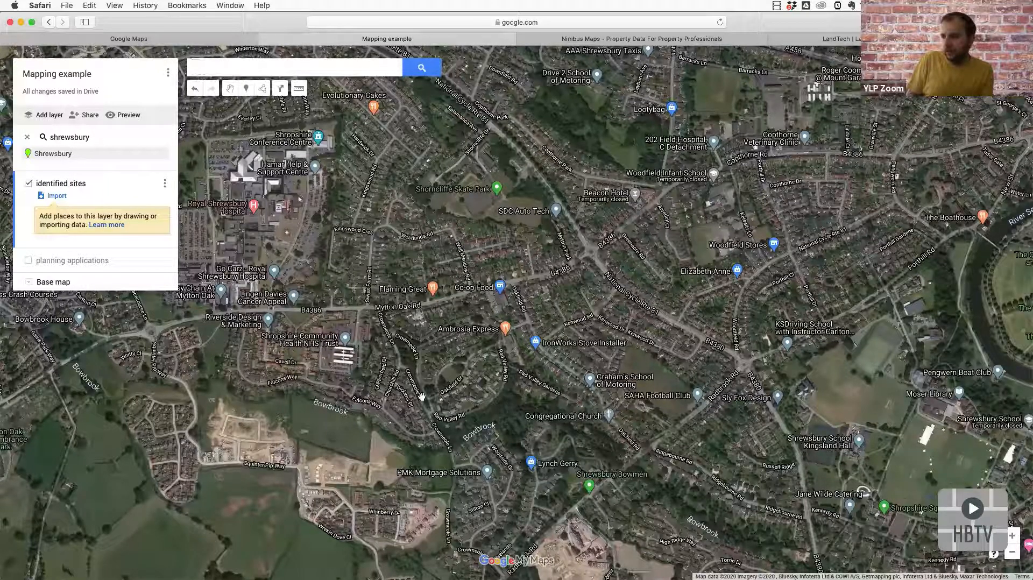
pyautogui.moveTo(389, 546); pyautogui.dragTo(504, 459)
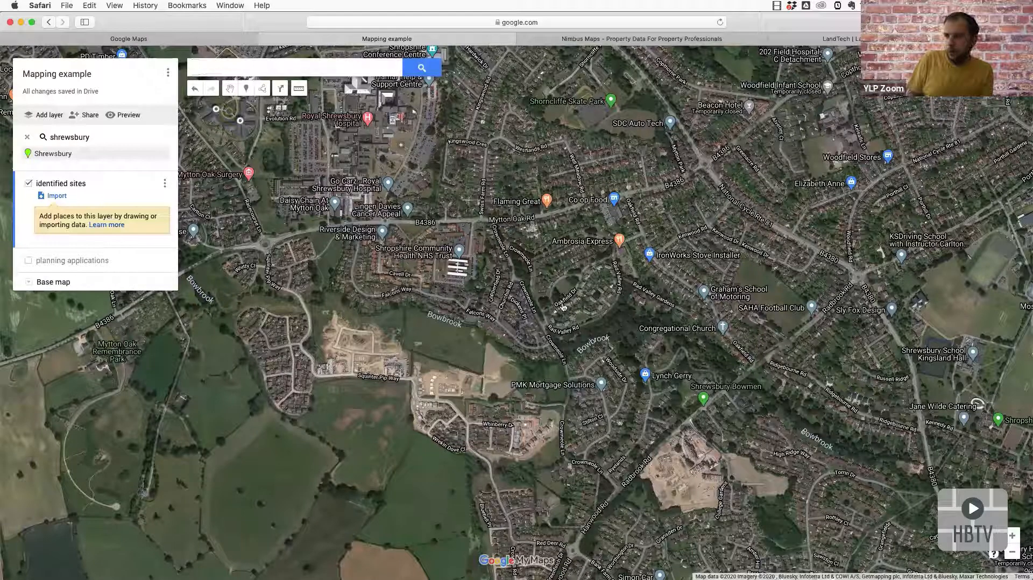
pyautogui.moveTo(444, 365); pyautogui.dragTo(473, 294)
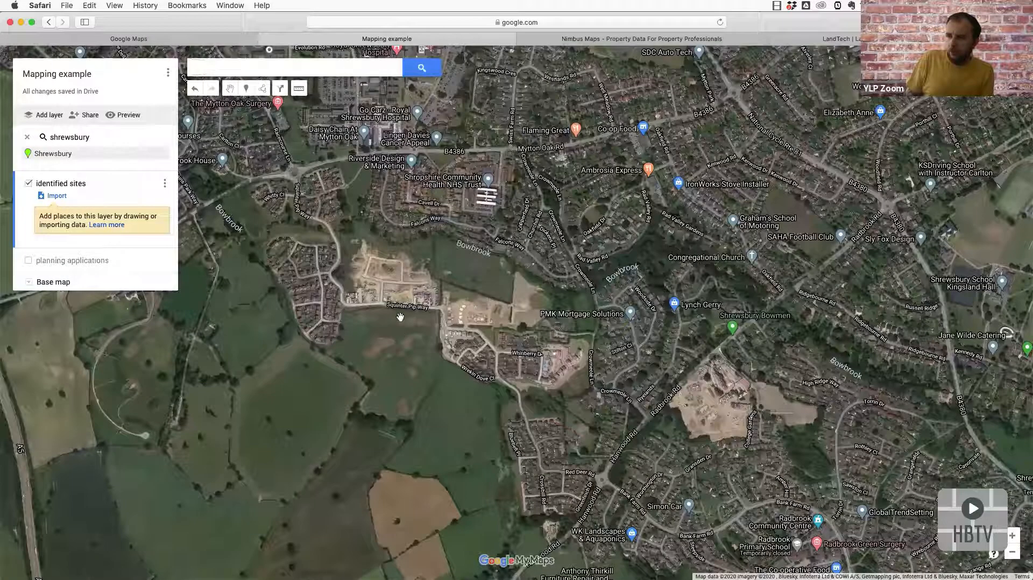
pyautogui.moveTo(443, 231); pyautogui.dragTo(451, 222)
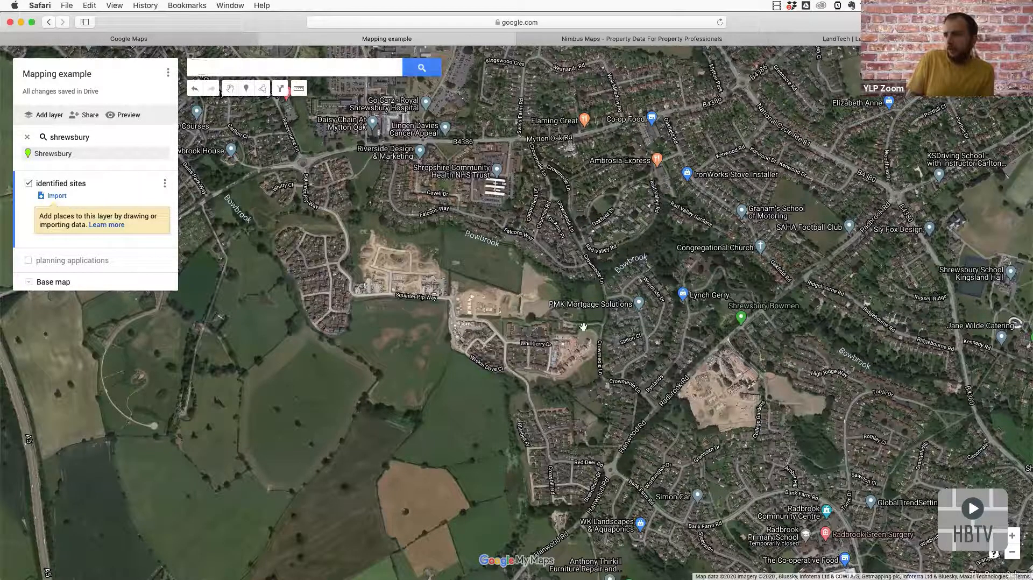
pyautogui.moveTo(259, 189); pyautogui.dragTo(376, 254)
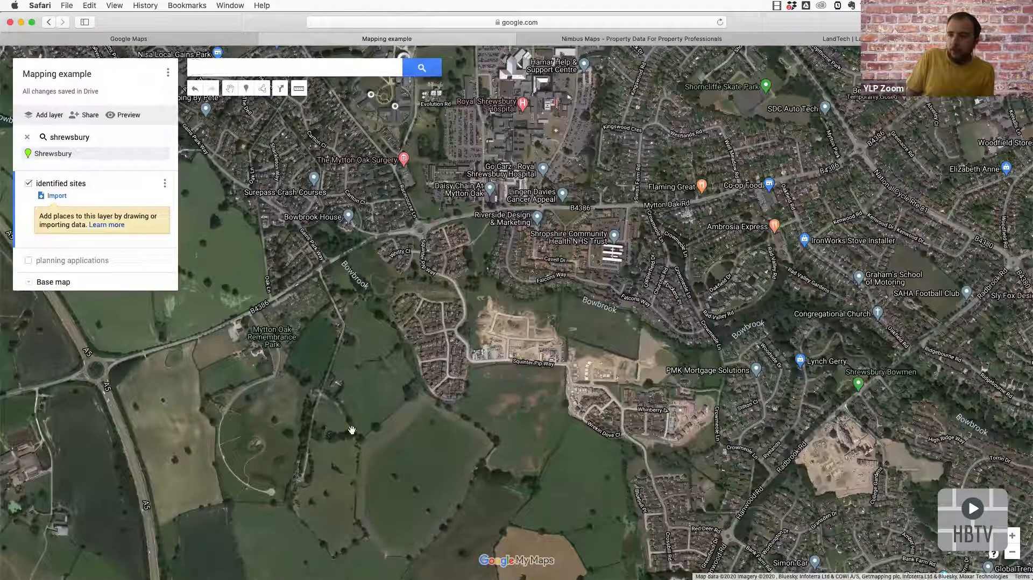
# Survey the satellite imagery from Royal Shrewsbury Hospital north to Welshpool Road and west across Gains Park for undeveloped land.
pyautogui.moveTo(327, 376); pyautogui.dragTo(352, 433)
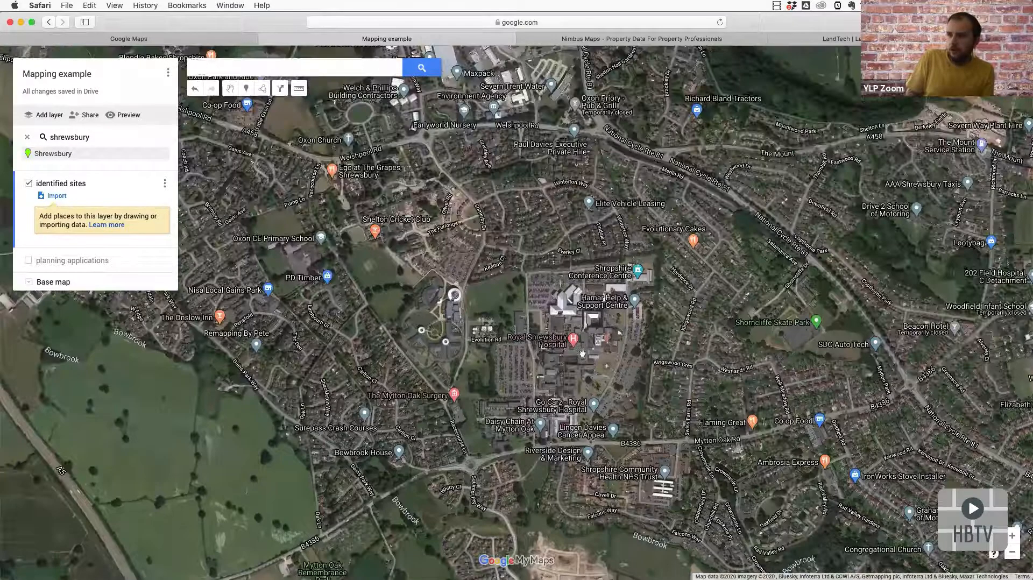
pyautogui.moveTo(488, 359); pyautogui.dragTo(513, 537)
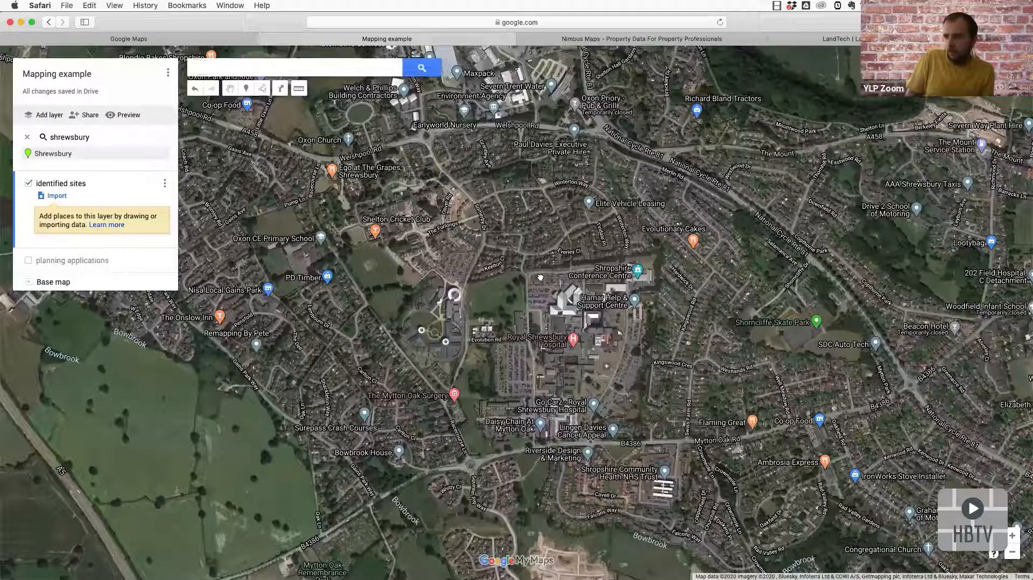
pyautogui.scroll(5, 541, 278)
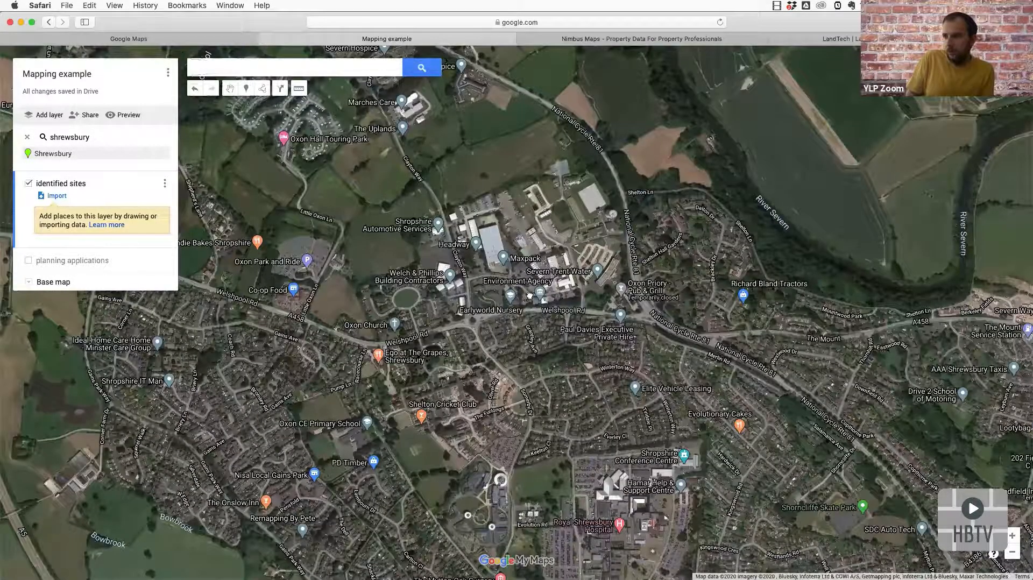
pyautogui.hscroll(-3, 524, 315)
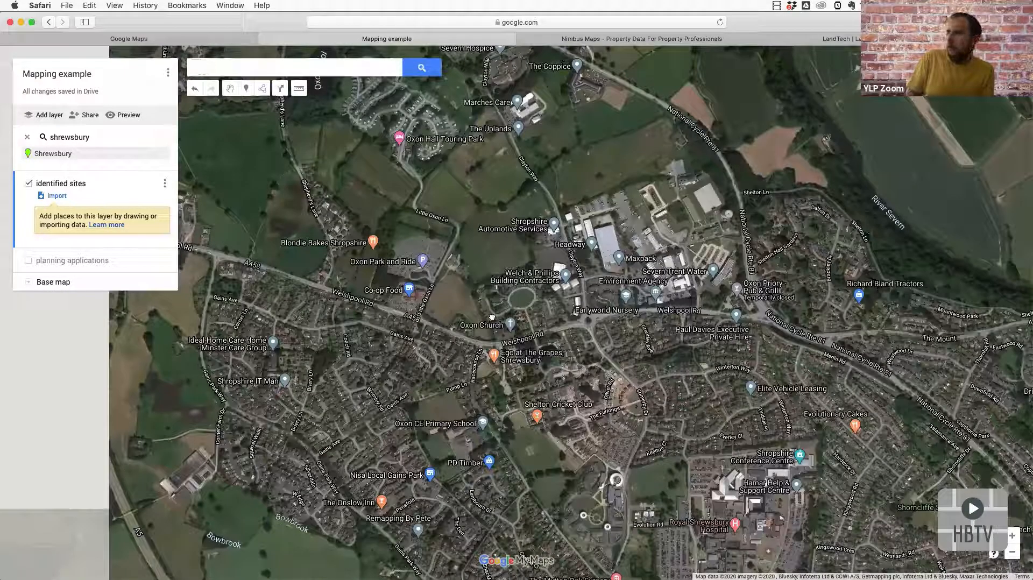
pyautogui.hscroll(-3, 477, 318)
pyautogui.scroll(-2, 478, 317)
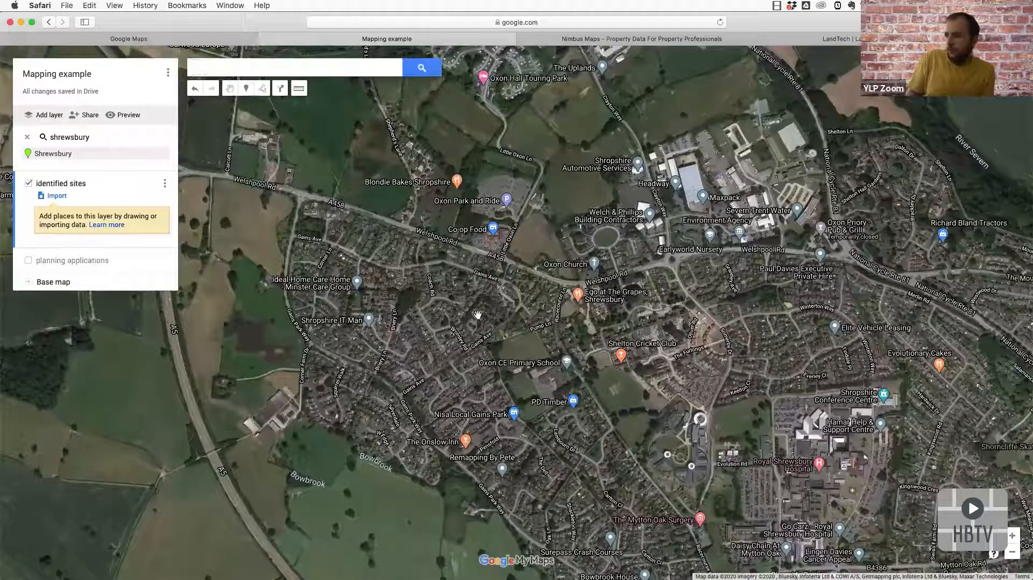
pyautogui.scroll(1, 467, 401)
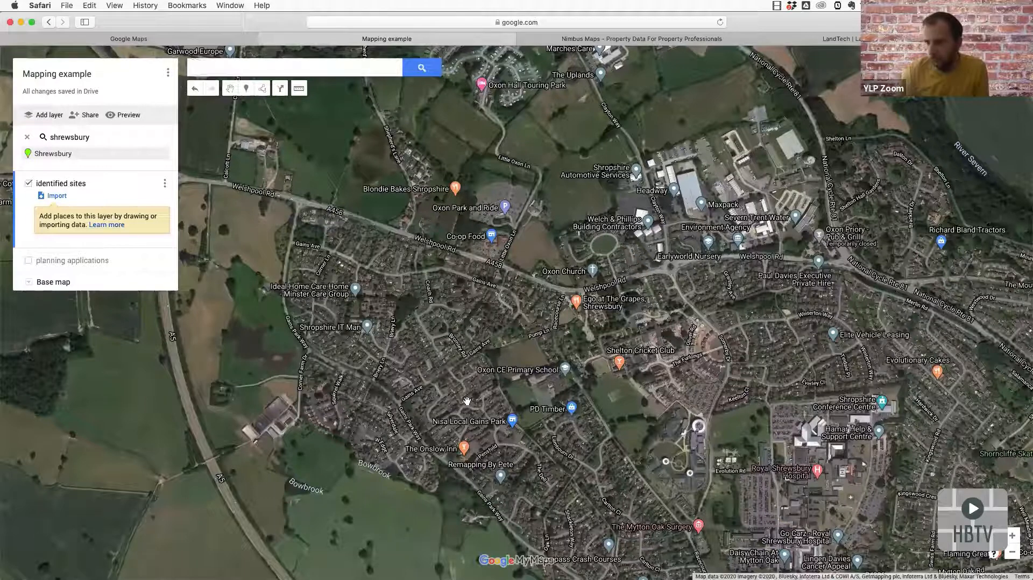
pyautogui.hscroll(2, 467, 401)
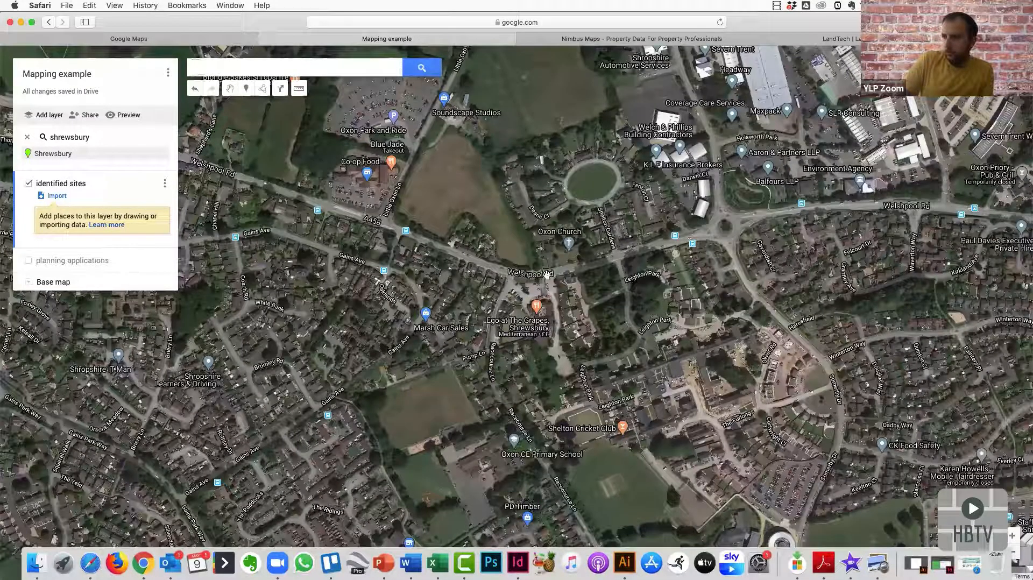
# Outline the field between Oxon Park and Ride and Oxon Church, north of Welshpool Road, as a closed shape in the identified sites layer.
pyautogui.moveTo(501, 272); pyautogui.dragTo(598, 392)
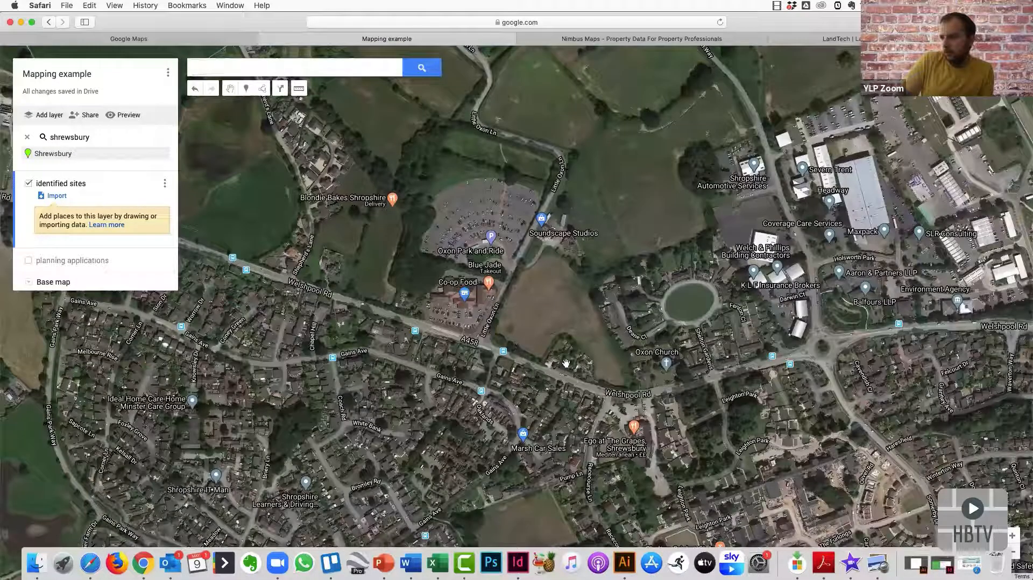
pyautogui.moveTo(467, 268); pyautogui.dragTo(376, 274)
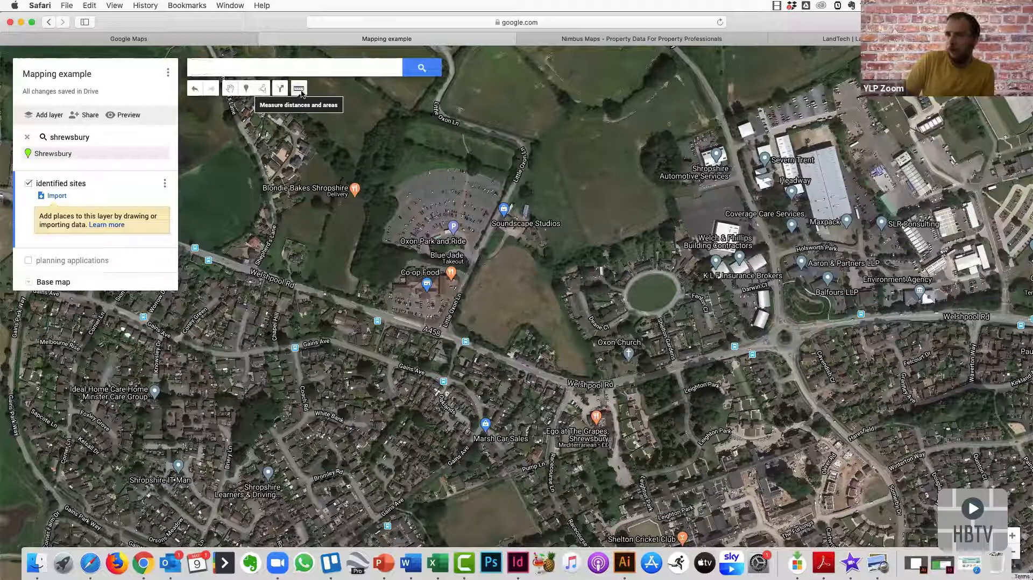
pyautogui.click(262, 90)
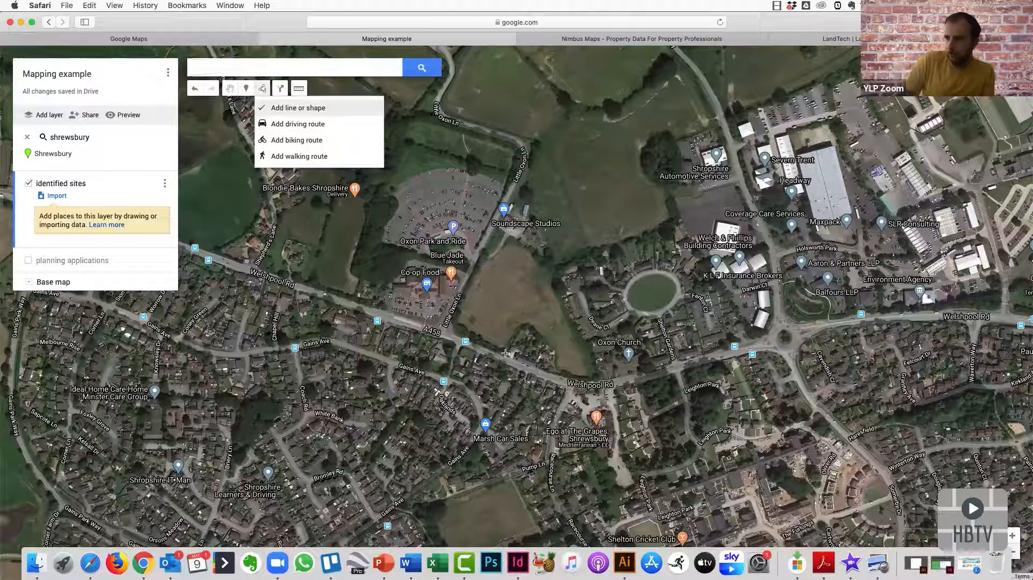
pyautogui.click(556, 349)
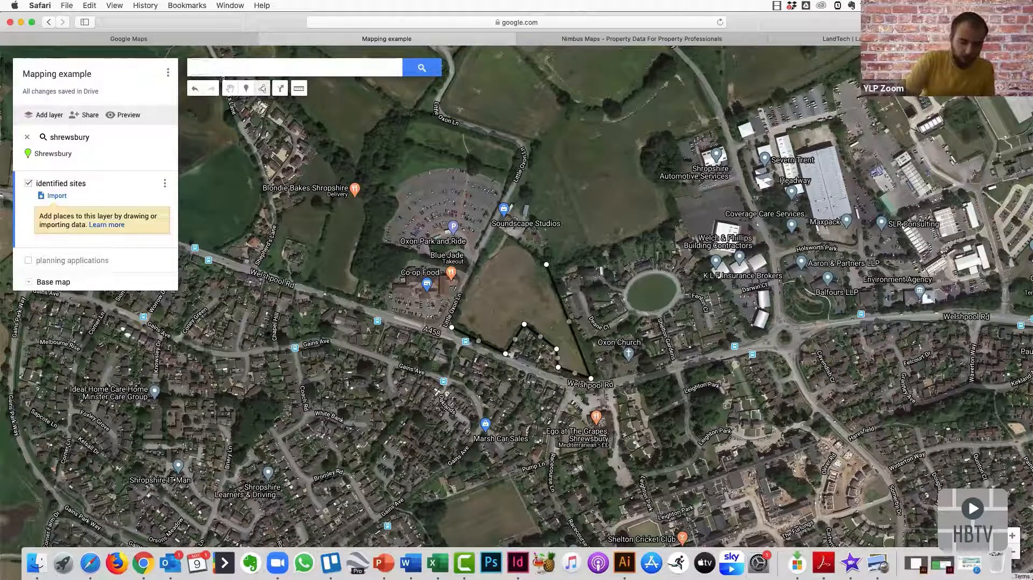
# Name the field polygon "site 1", save it without a description and colour it yellow.
pyautogui.write('s')
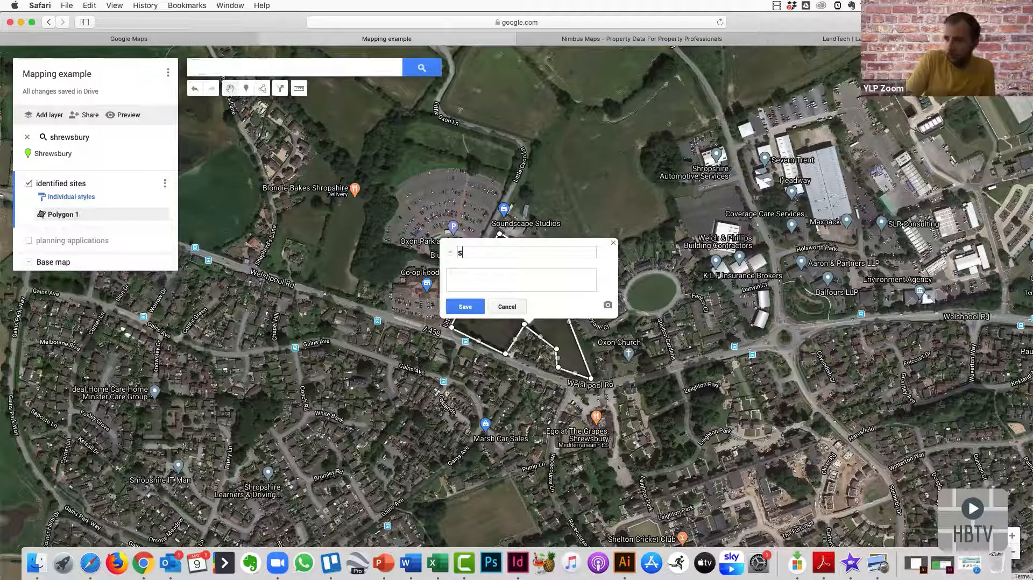
pyautogui.write('ite 1')
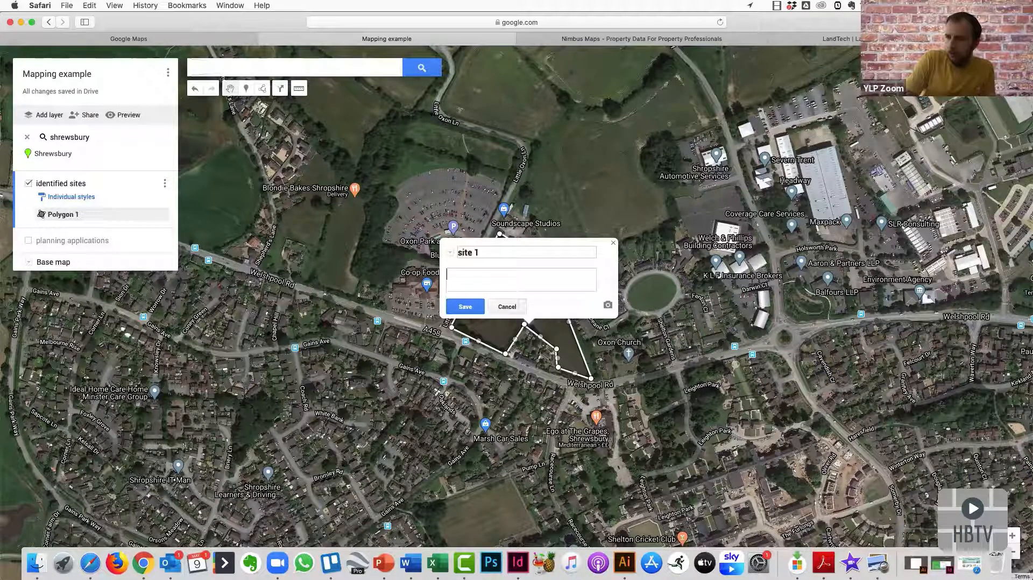
pyautogui.click(448, 275)
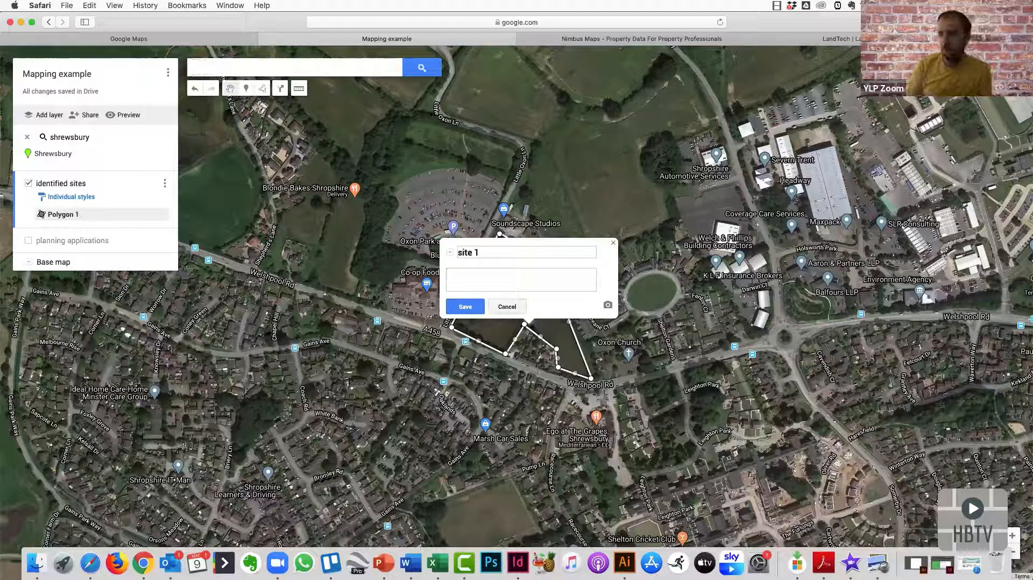
pyautogui.press('Tab')
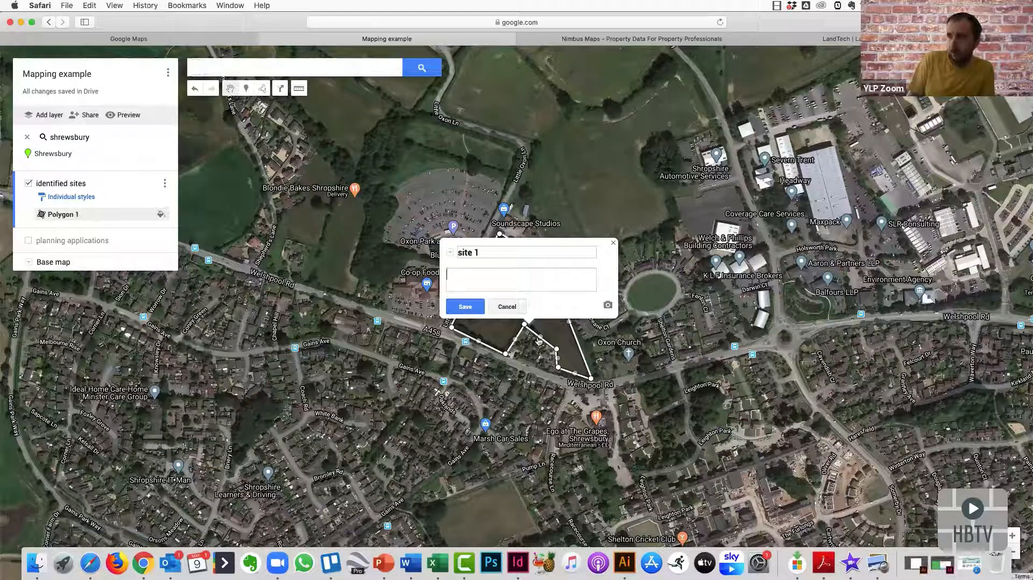
pyautogui.click(567, 307)
pyautogui.click(617, 310)
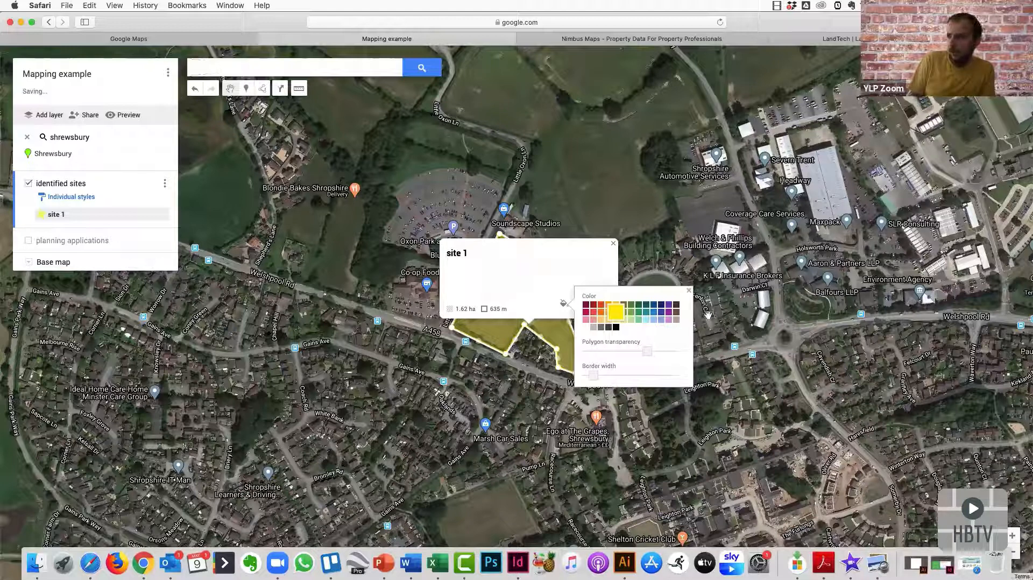
pyautogui.click(575, 288)
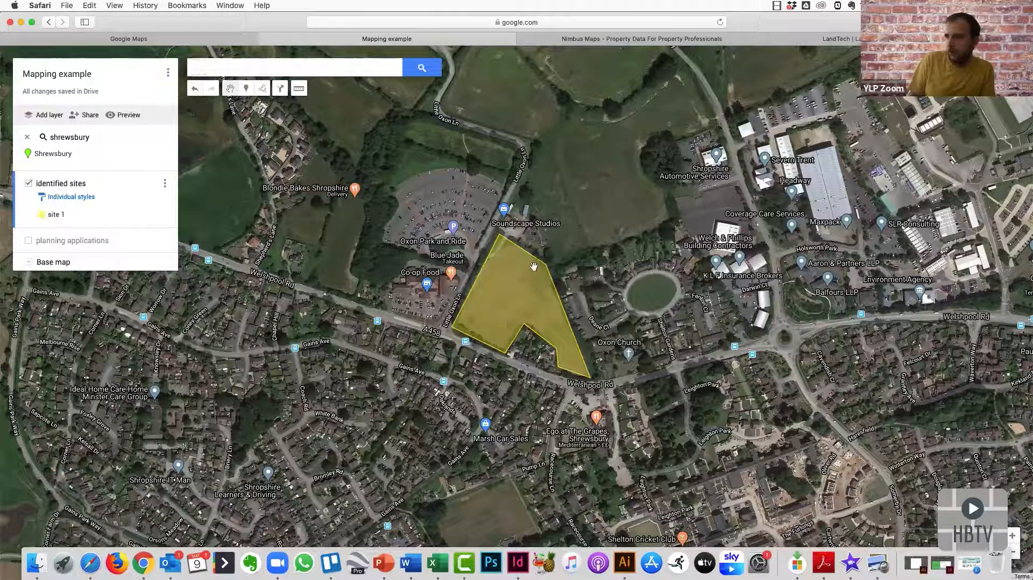
# Inspect the satellite imagery southeast of site 1 close up, around the back gardens between the hospital car park and Kingswood Road.
pyautogui.moveTo(585, 318); pyautogui.dragTo(456, 268)
pyautogui.moveTo(564, 354); pyautogui.dragTo(476, 316)
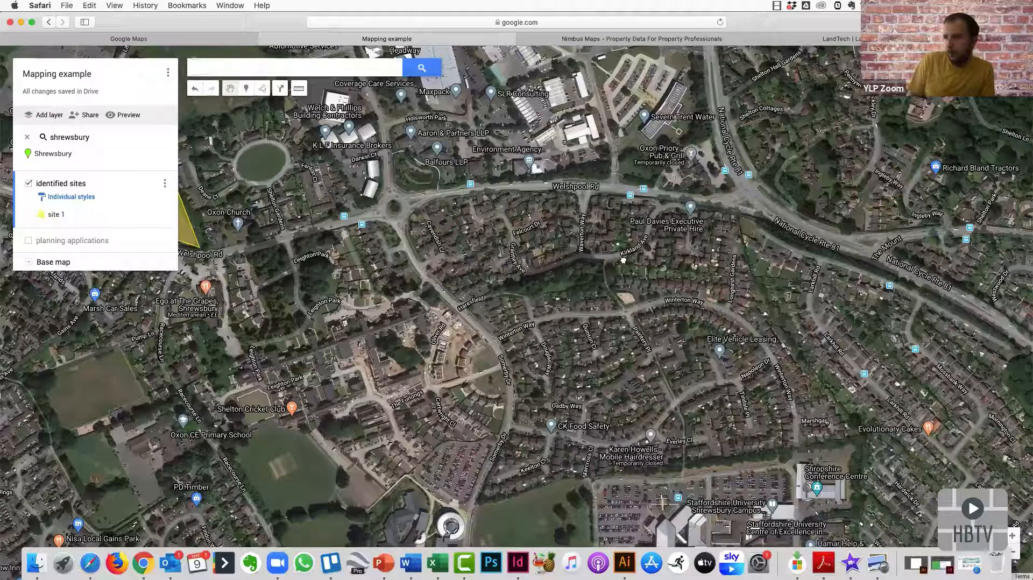
pyautogui.moveTo(600, 378); pyautogui.dragTo(146, 135)
pyautogui.moveTo(700, 398); pyautogui.dragTo(629, 351)
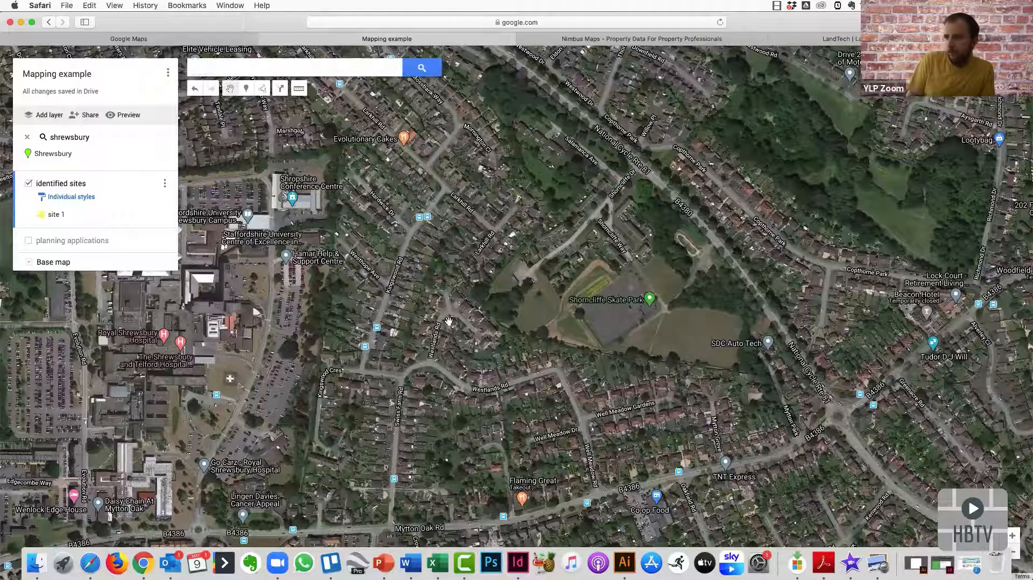
pyautogui.scroll(2, 439, 318)
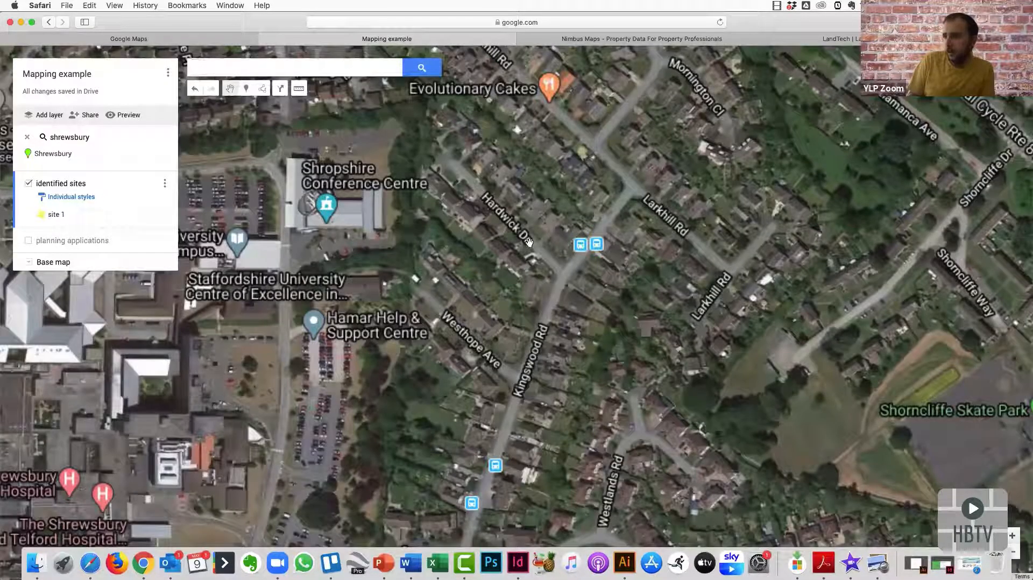
pyautogui.scroll(2, 399, 340)
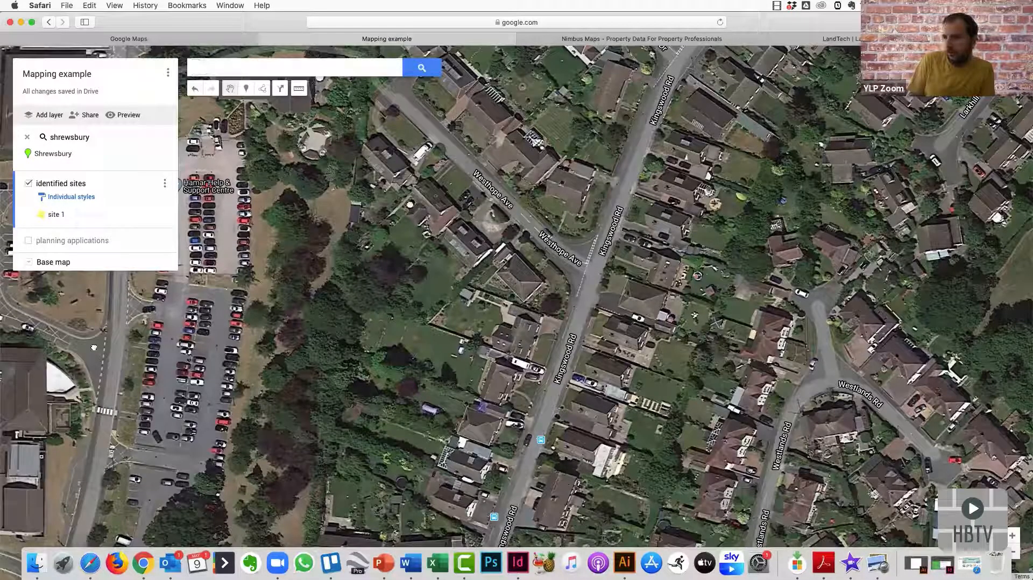
pyautogui.scroll(-2, 371, 362)
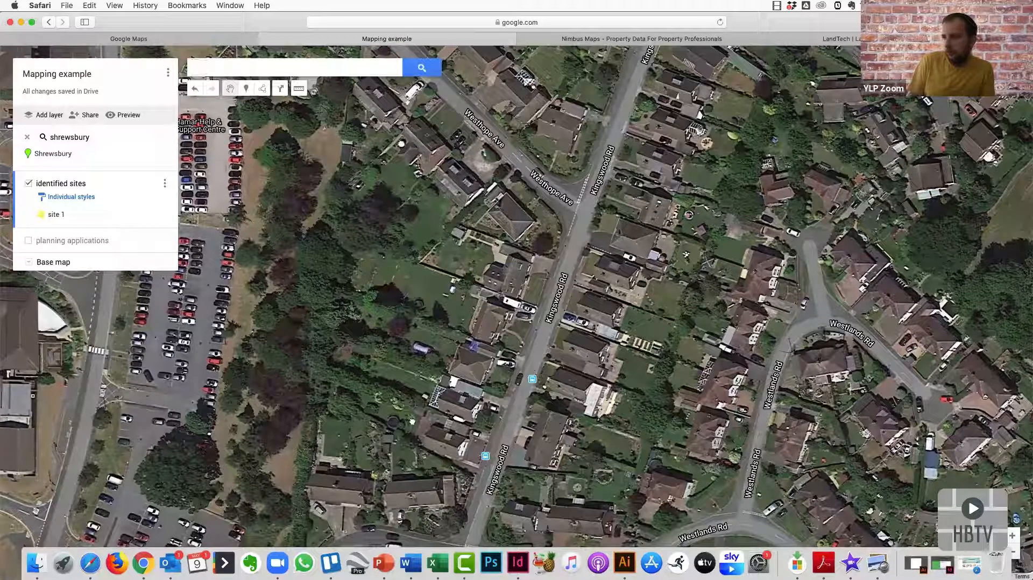
# Examine the plots and open land around Westlands Road, Larkhill Road and Shorncliffe Drive for potential infill sites.
pyautogui.scroll(-6, 649, 241)
pyautogui.hscroll(6, 650, 241)
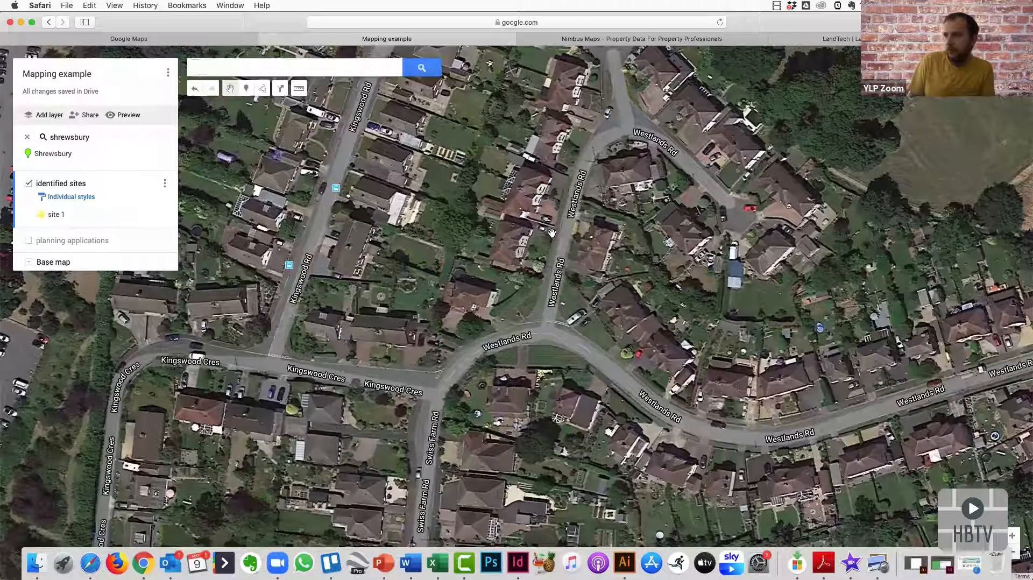
pyautogui.moveTo(543, 387); pyautogui.dragTo(541, 388)
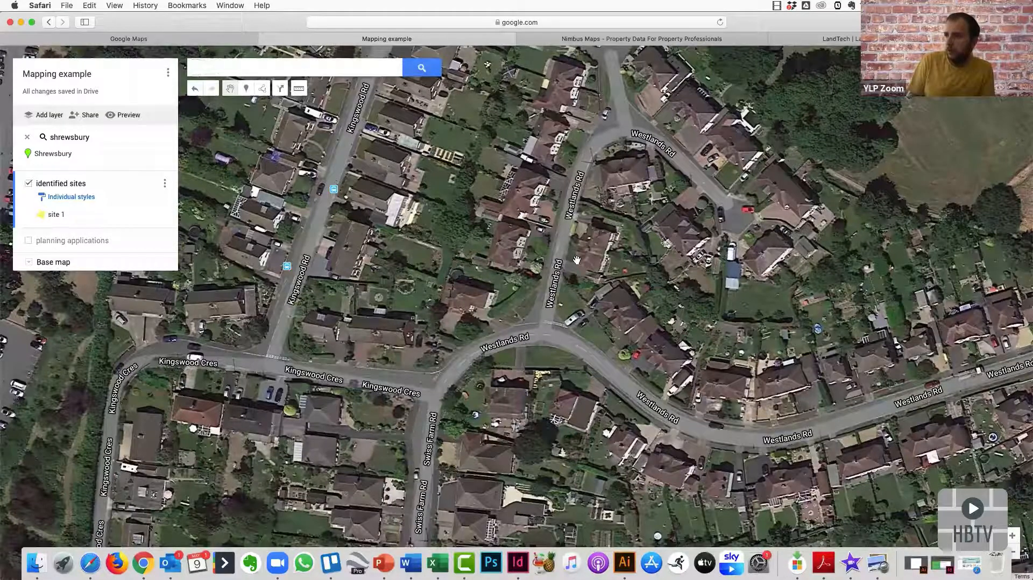
pyautogui.scroll(6, 576, 261)
pyautogui.hscroll(6, 576, 261)
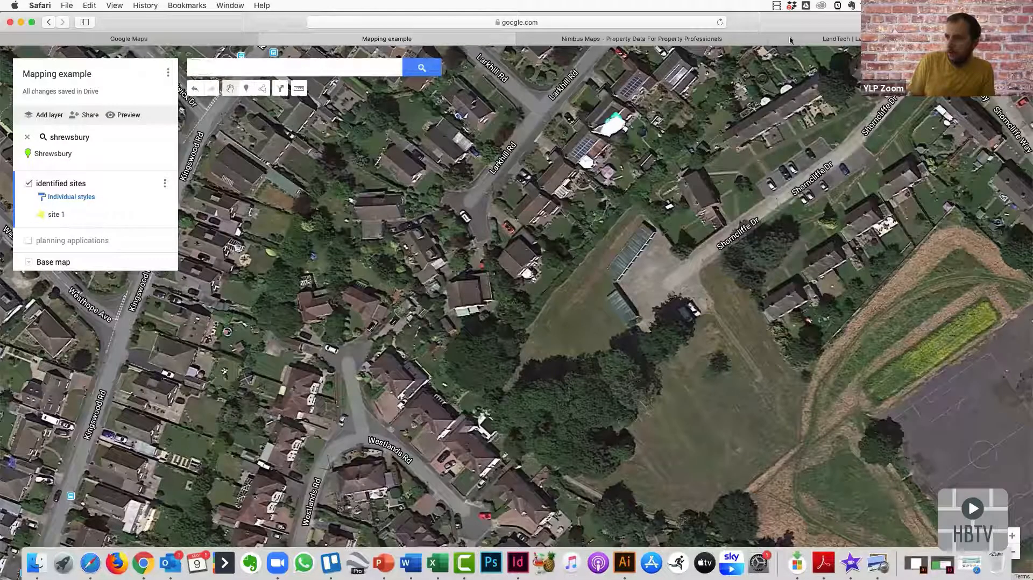
pyautogui.scroll(1, 749, 100)
pyautogui.hscroll(1, 748, 99)
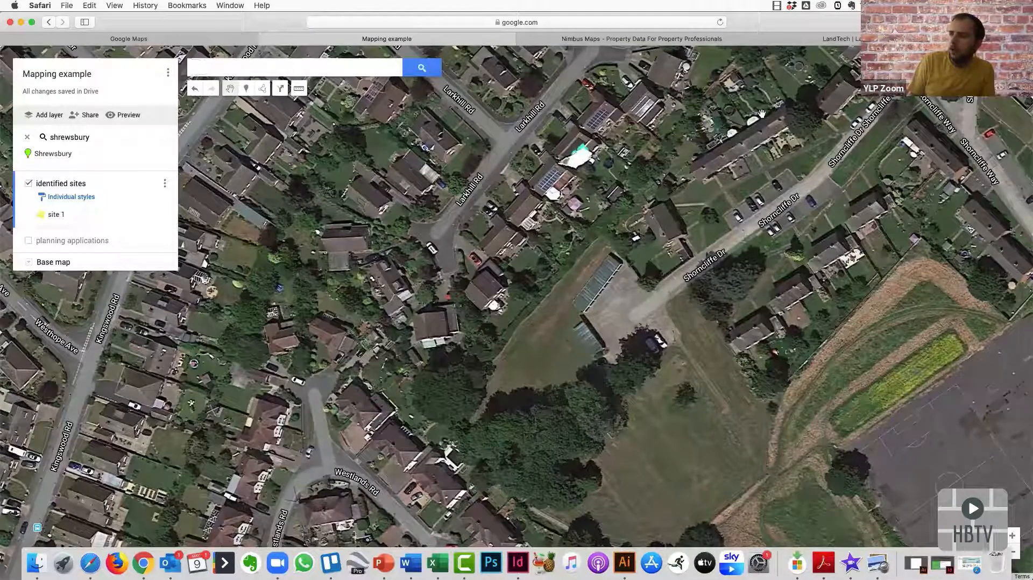
pyautogui.scroll(-2, 642, 278)
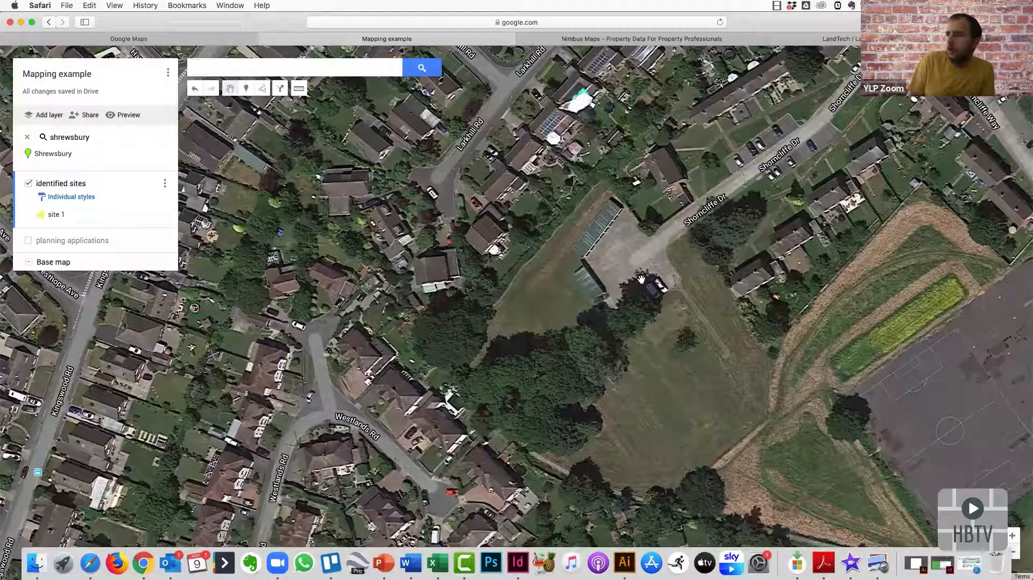
pyautogui.scroll(-1, 642, 279)
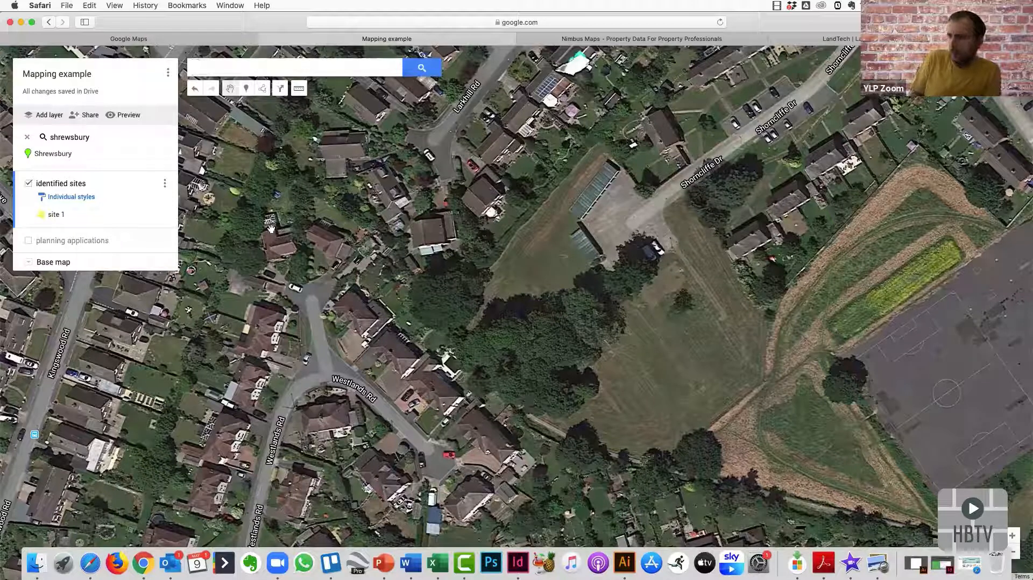
# Outline the garage court at the southwest end of Shorncliffe Drive as a closed four-sided shape in the identified sites layer.
pyautogui.click(263, 89)
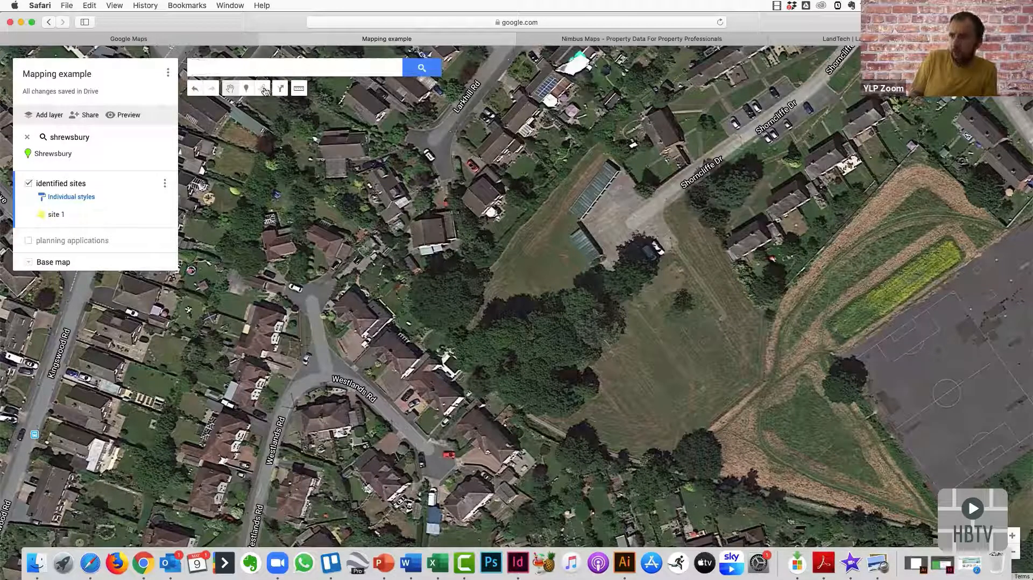
pyautogui.click(262, 89)
pyautogui.click(286, 111)
pyautogui.click(676, 246)
pyautogui.click(540, 202)
pyautogui.click(603, 147)
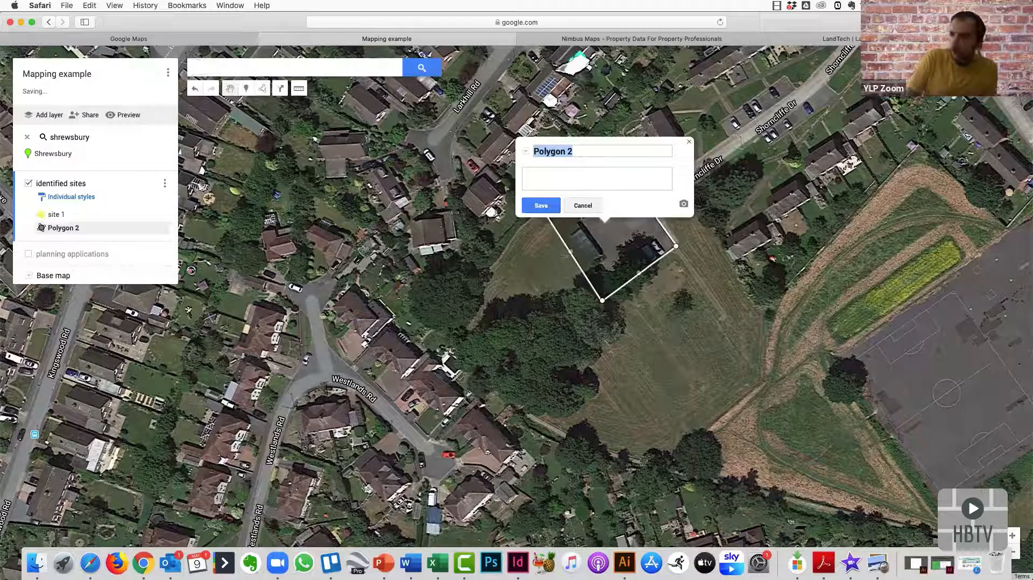
# Name the garage court polygon "site 2", describe it as "garages", save it and colour it yellow.
pyautogui.write('site 2')
pyautogui.click(581, 181)
pyautogui.write('garages')
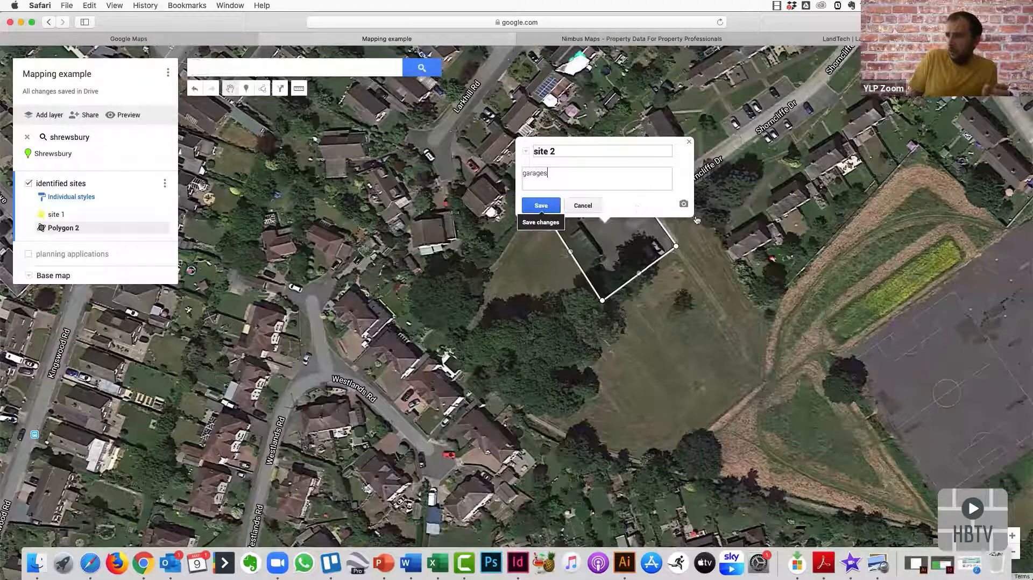
pyautogui.click(640, 203)
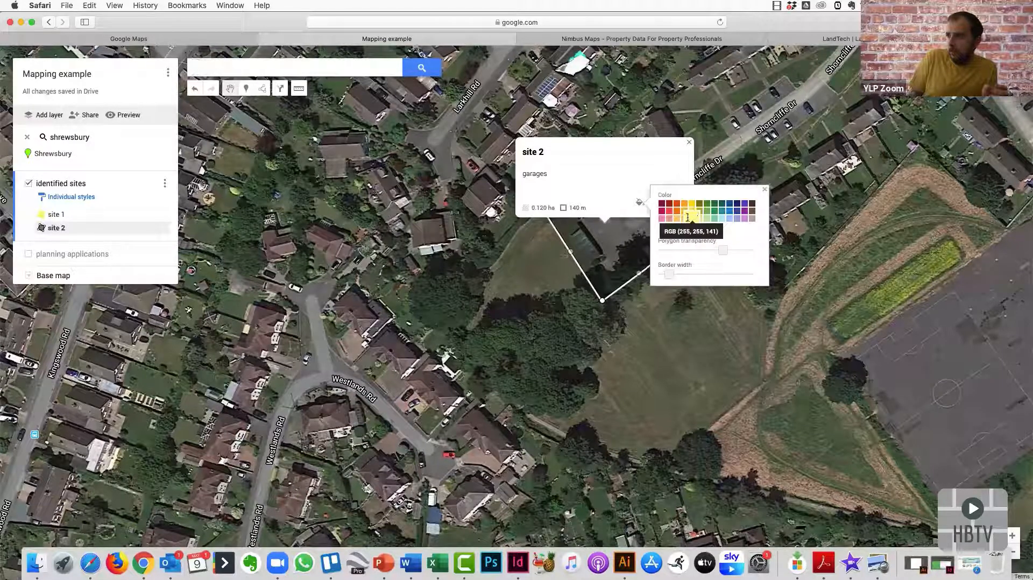
pyautogui.click(765, 188)
pyautogui.click(755, 160)
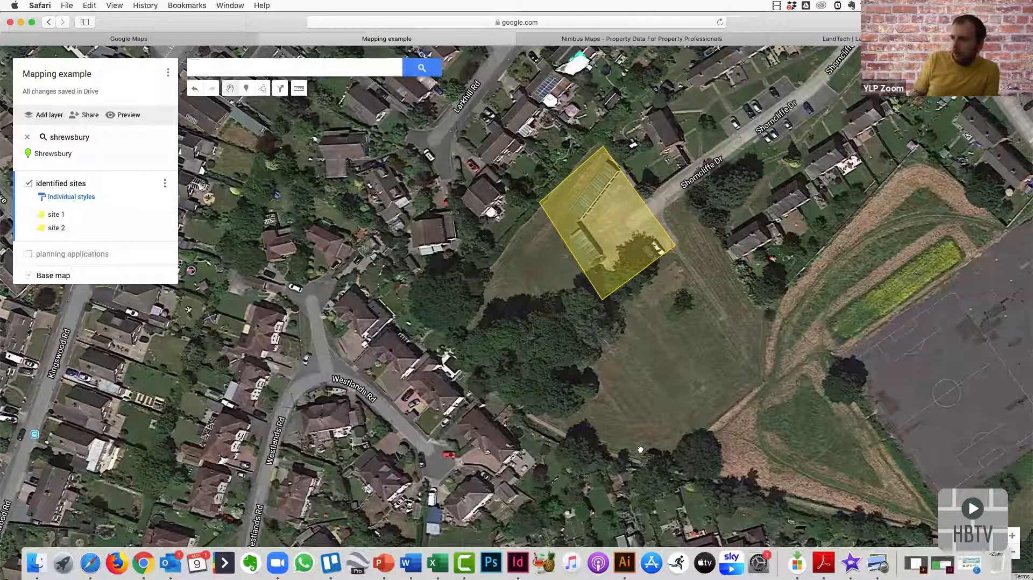
# Survey the satellite imagery north of site 2, around Copthorne Park, Merlin Road, Westwood Drive and The Mount, for potential sites.
pyautogui.moveTo(766, 175); pyautogui.dragTo(510, 472)
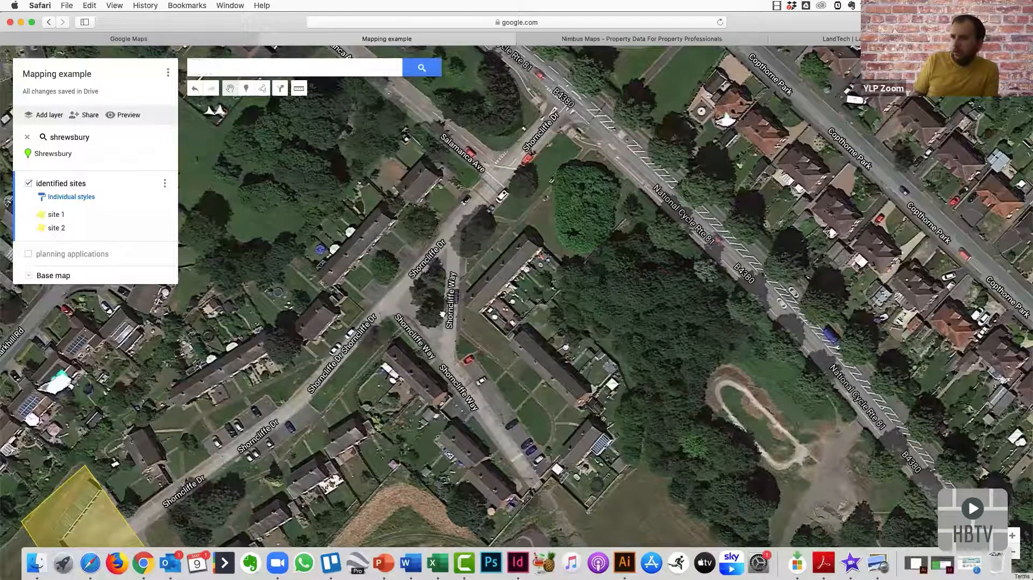
pyautogui.moveTo(634, 406); pyautogui.dragTo(634, 407)
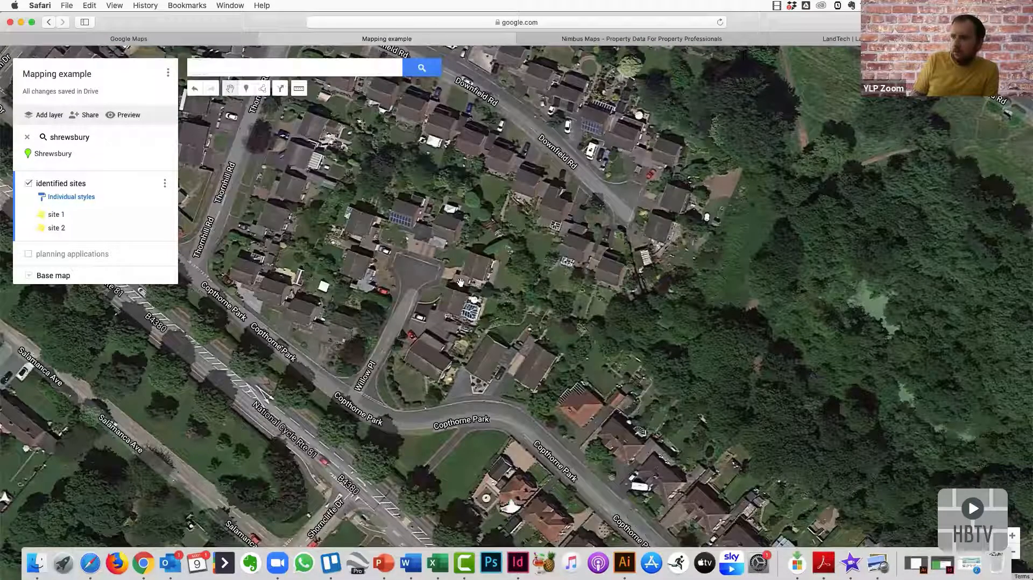
pyautogui.moveTo(818, 326); pyautogui.dragTo(820, 352)
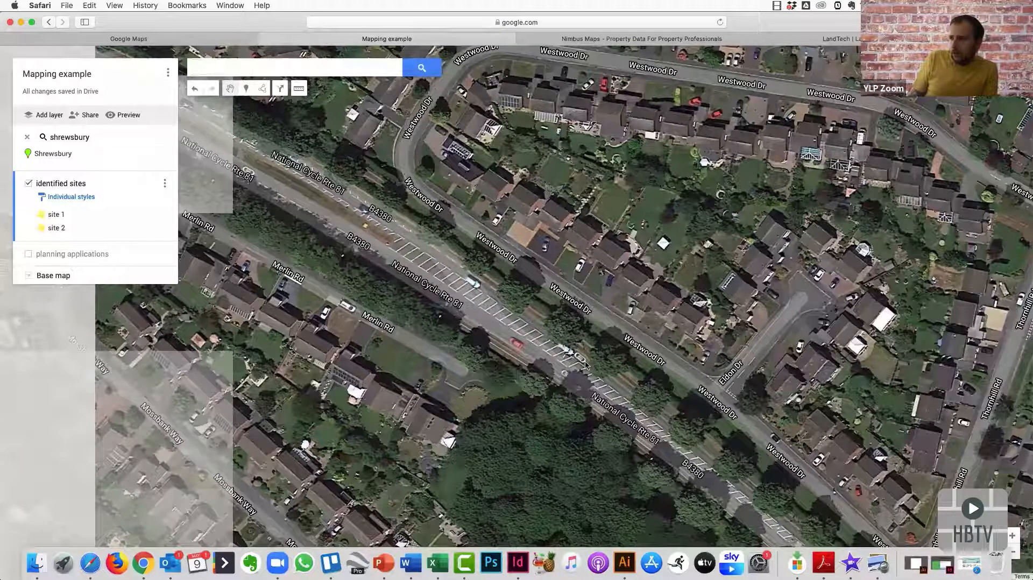
pyautogui.moveTo(586, 365); pyautogui.dragTo(811, 536)
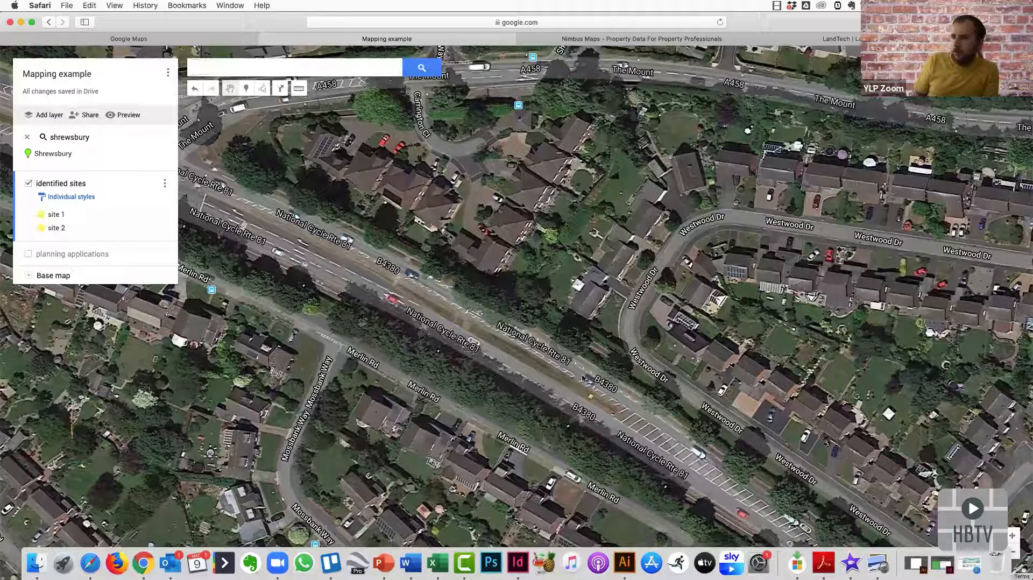
pyautogui.moveTo(663, 288); pyautogui.dragTo(582, 378)
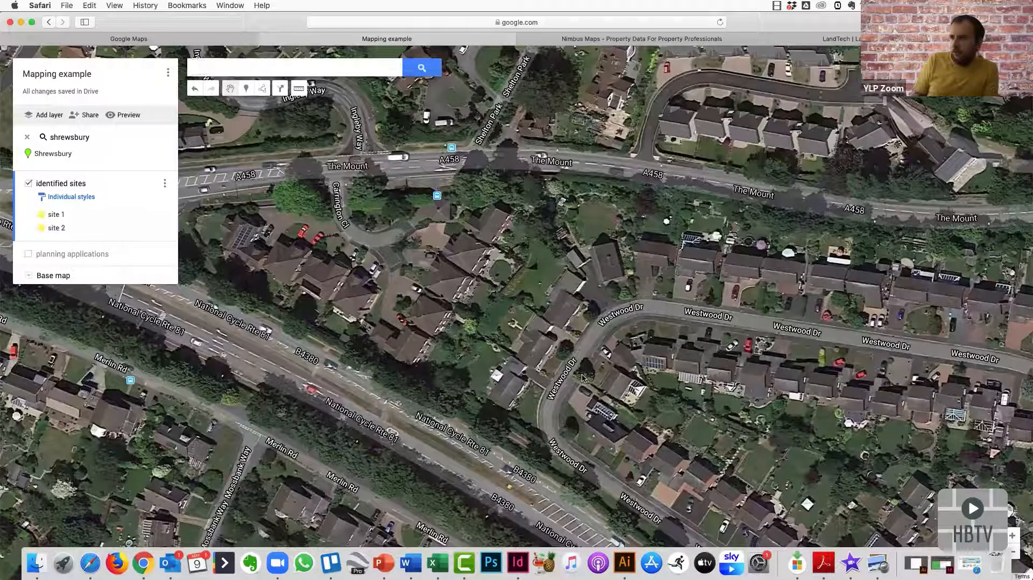
pyautogui.moveTo(306, 222); pyautogui.dragTo(434, 353)
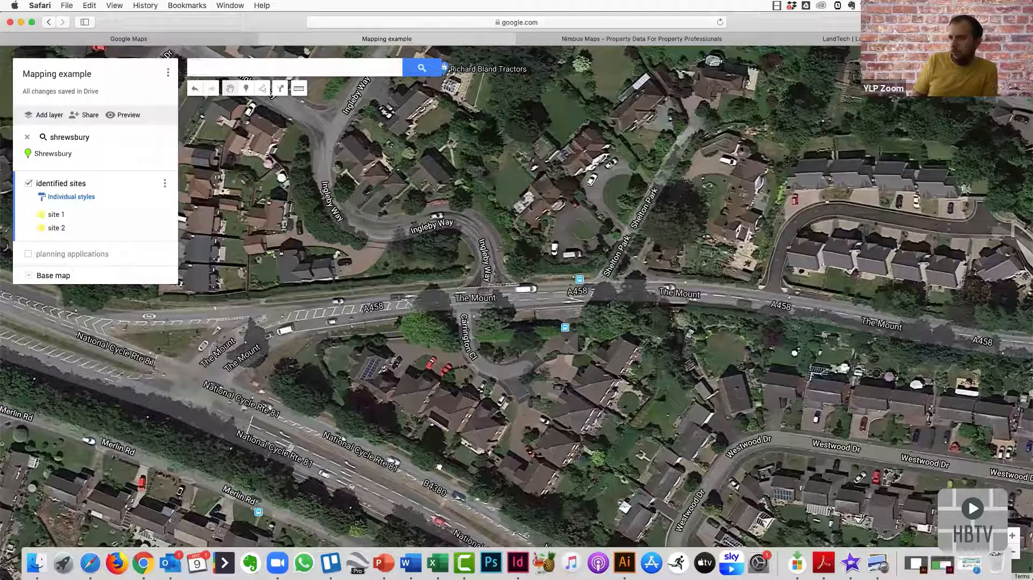
pyautogui.moveTo(688, 383); pyautogui.dragTo(430, 480)
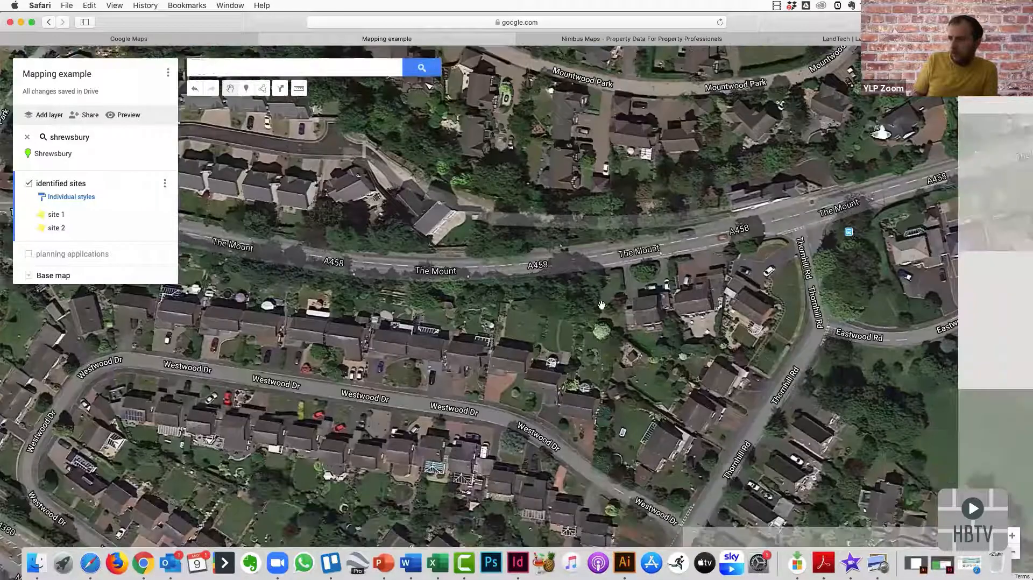
pyautogui.moveTo(686, 237); pyautogui.dragTo(674, 227)
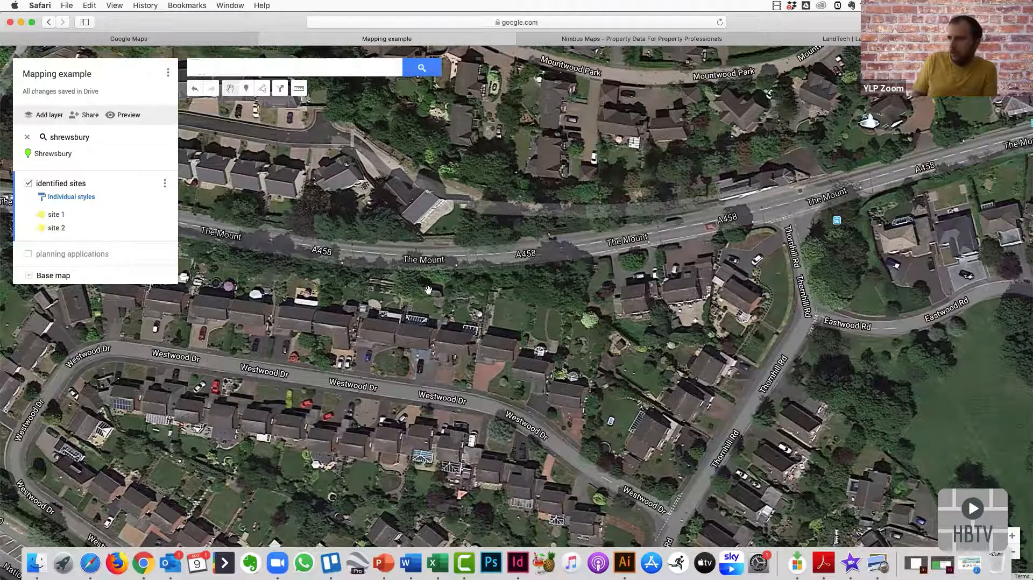
# Examine the plots and large gardens around Eastwood Road, Shelton Fields and Barracks Lane, and the Berkeley Fields development north of The Mount.
pyautogui.moveTo(437, 295); pyautogui.dragTo(341, 294)
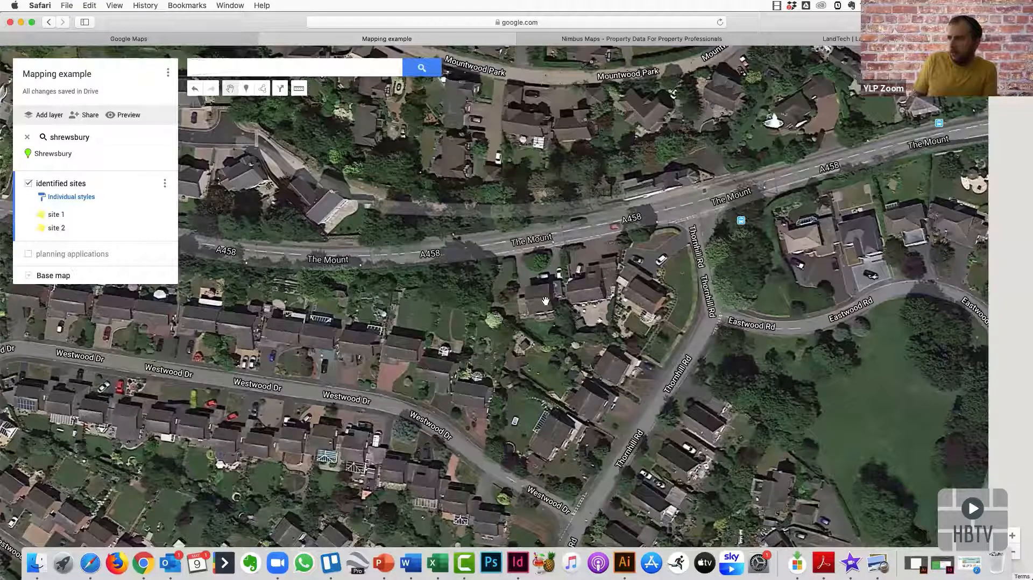
pyautogui.moveTo(713, 298); pyautogui.dragTo(485, 331)
pyautogui.moveTo(664, 271); pyautogui.dragTo(636, 273)
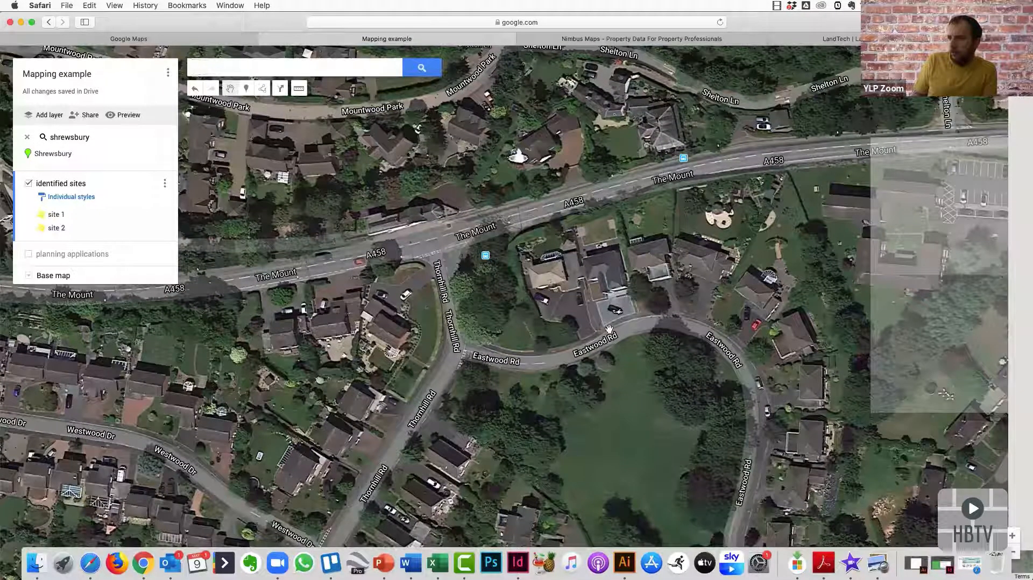
pyautogui.moveTo(637, 473); pyautogui.dragTo(259, 455)
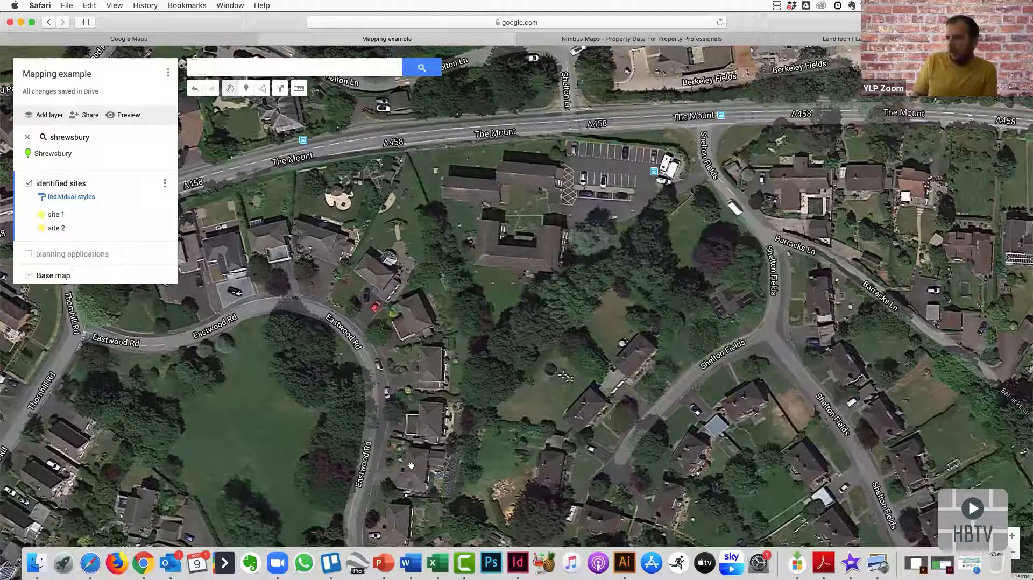
pyautogui.moveTo(755, 296); pyautogui.dragTo(532, 69)
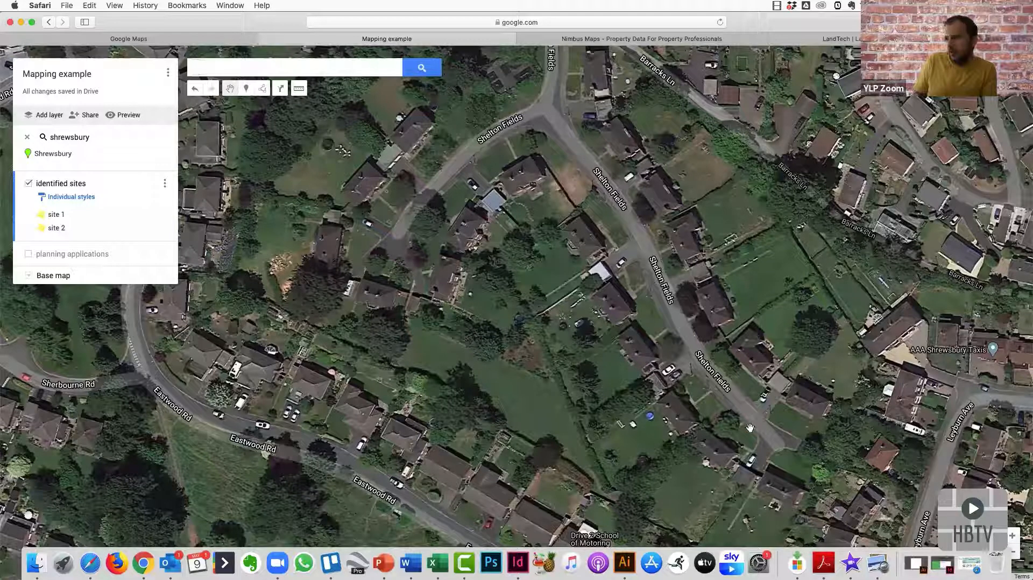
pyautogui.moveTo(720, 179); pyautogui.dragTo(654, 396)
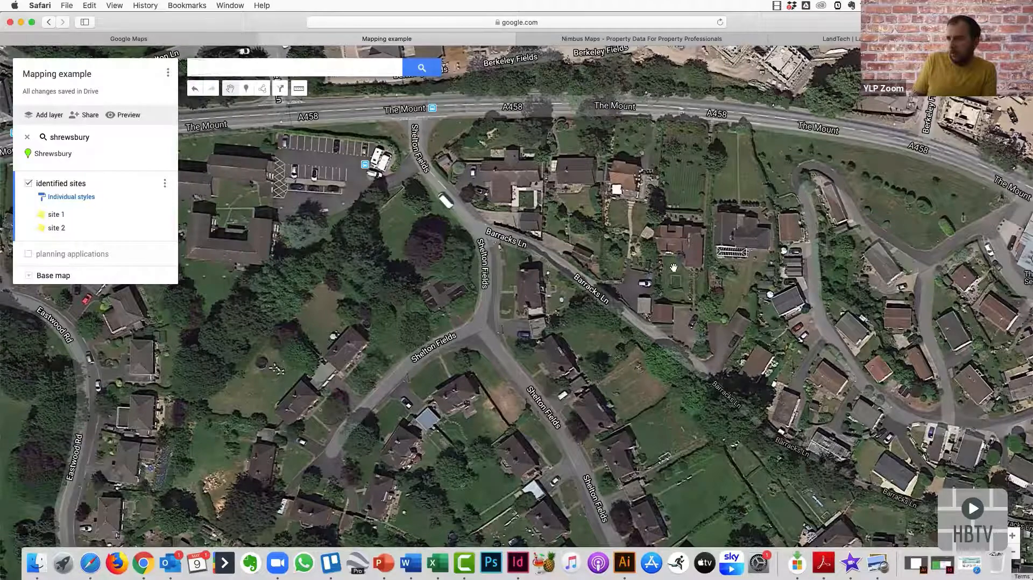
pyautogui.moveTo(673, 267); pyautogui.dragTo(582, 316)
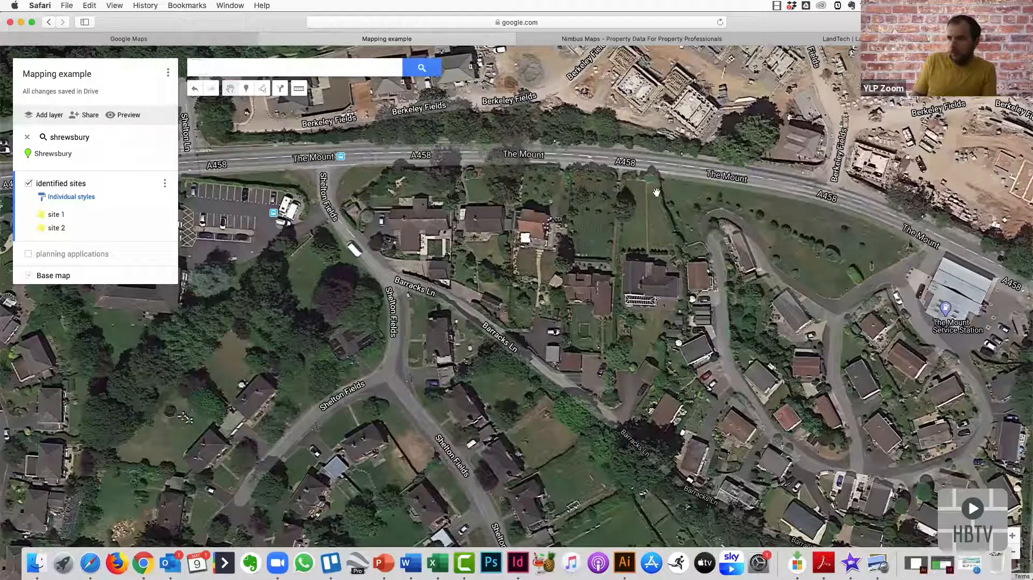
pyautogui.moveTo(586, 117); pyautogui.dragTo(506, 186)
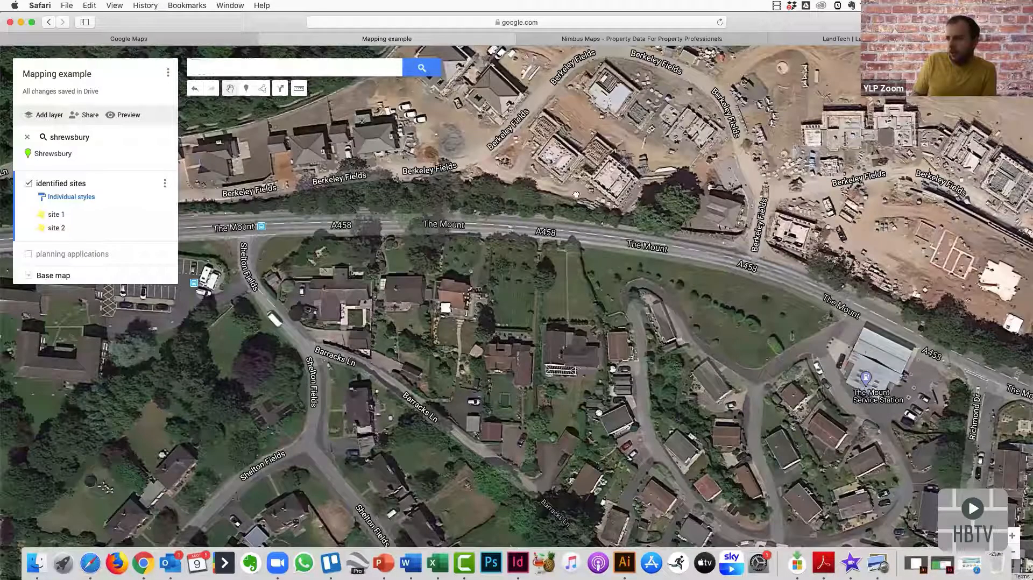
pyautogui.moveTo(657, 199); pyautogui.dragTo(624, 274)
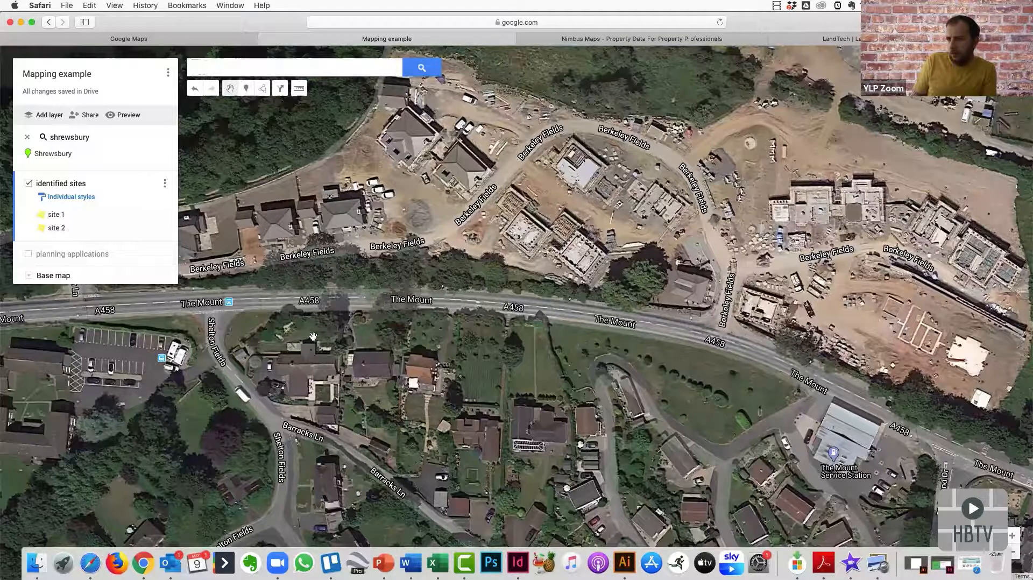
# Survey the imagery eastward from the long gardens on Barracks Lane, past the large yard north of Copthorne Road, to Frankwell beside the River Severn.
pyautogui.moveTo(335, 336); pyautogui.dragTo(299, 307)
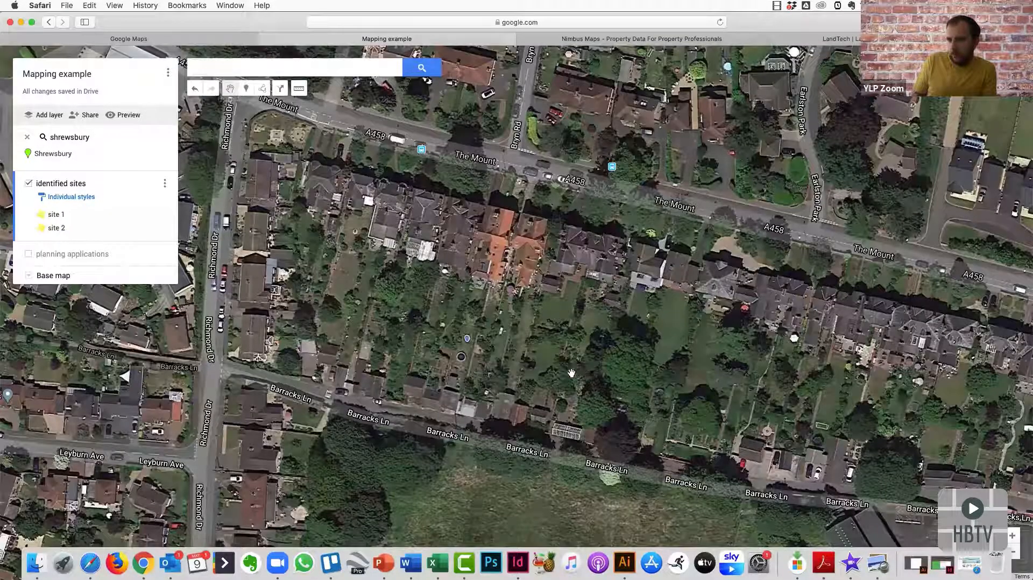
pyautogui.moveTo(546, 469); pyautogui.dragTo(441, 382)
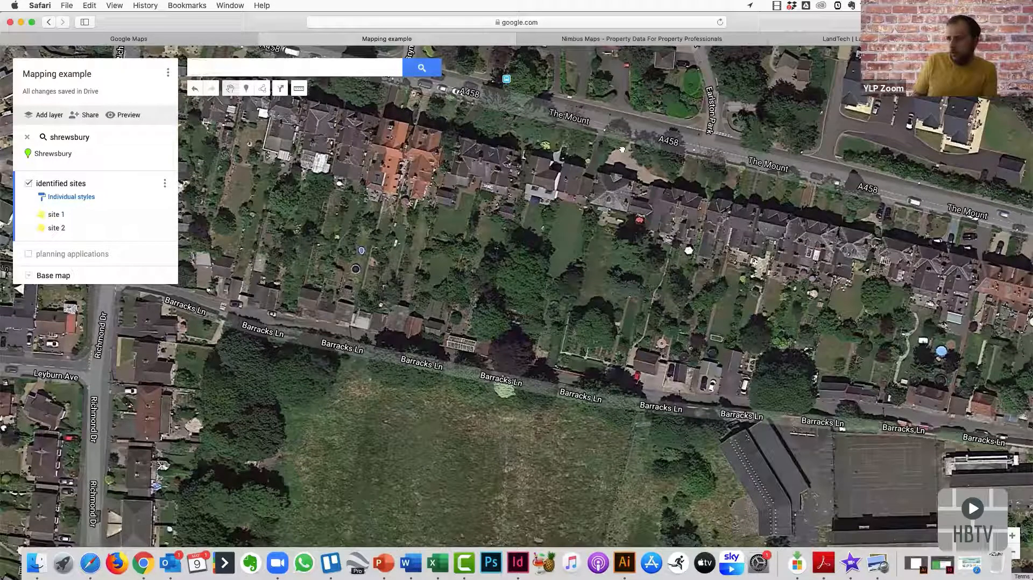
pyautogui.moveTo(641, 186); pyautogui.dragTo(357, 98)
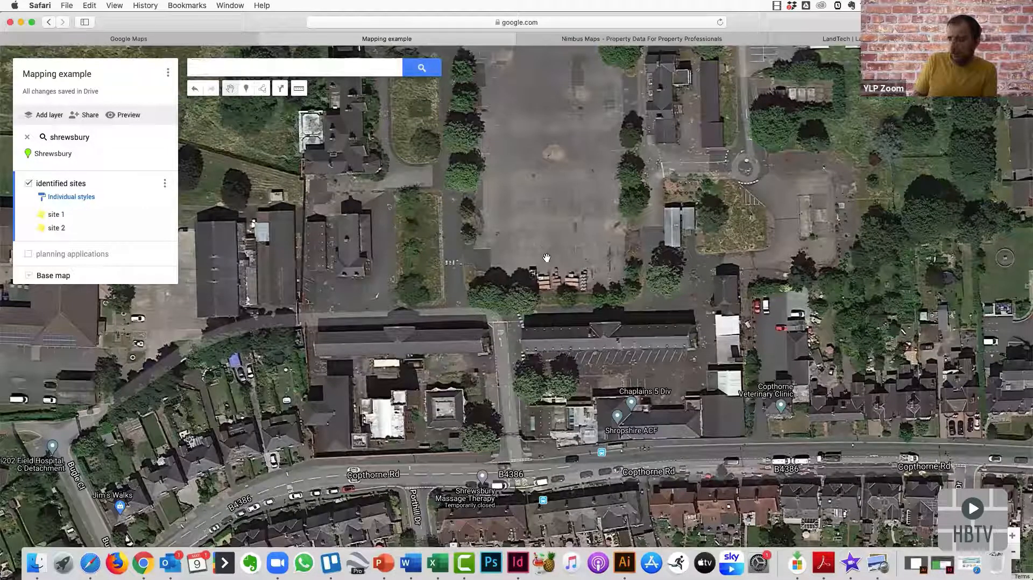
pyautogui.scroll(-2, 547, 258)
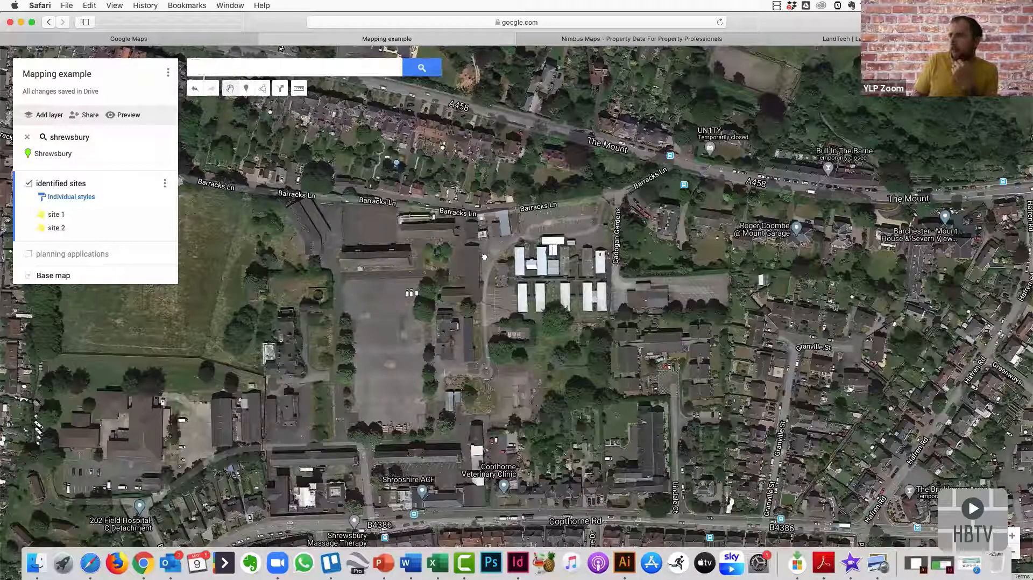
pyautogui.hscroll(5, 439, 278)
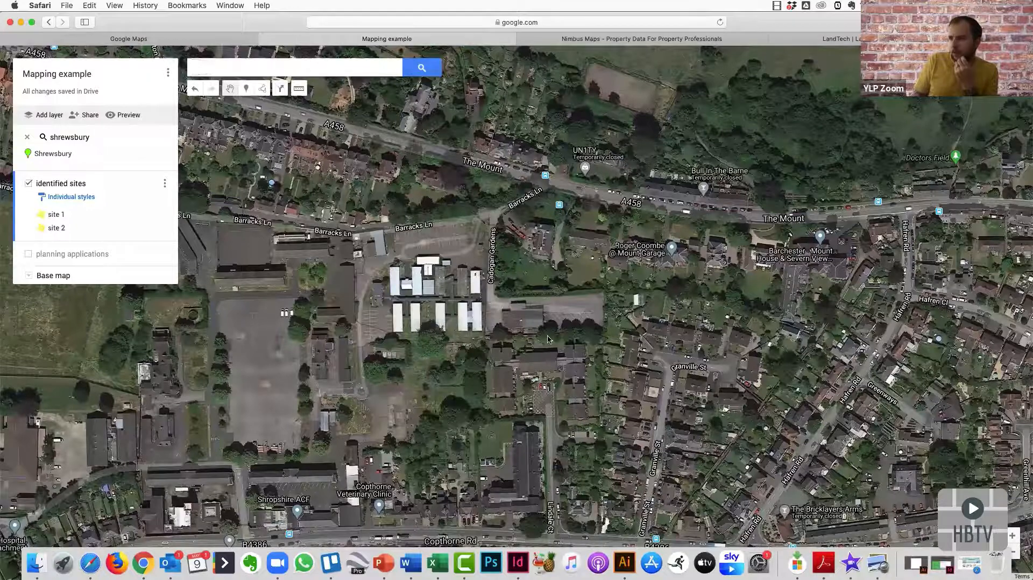
pyautogui.hscroll(10, 548, 339)
pyautogui.scroll(-3, 548, 339)
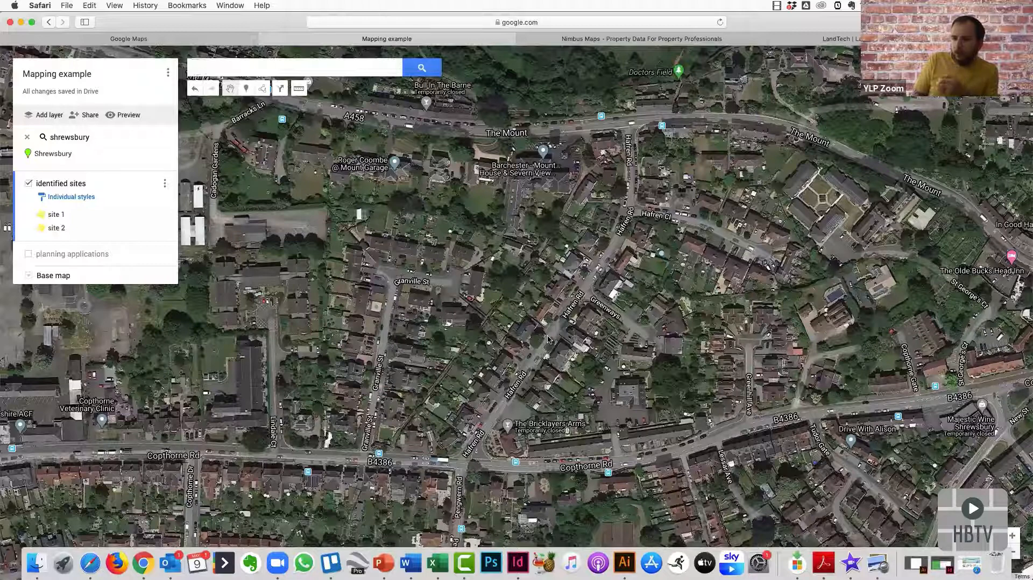
pyautogui.hscroll(1, 548, 339)
pyautogui.scroll(1, 548, 339)
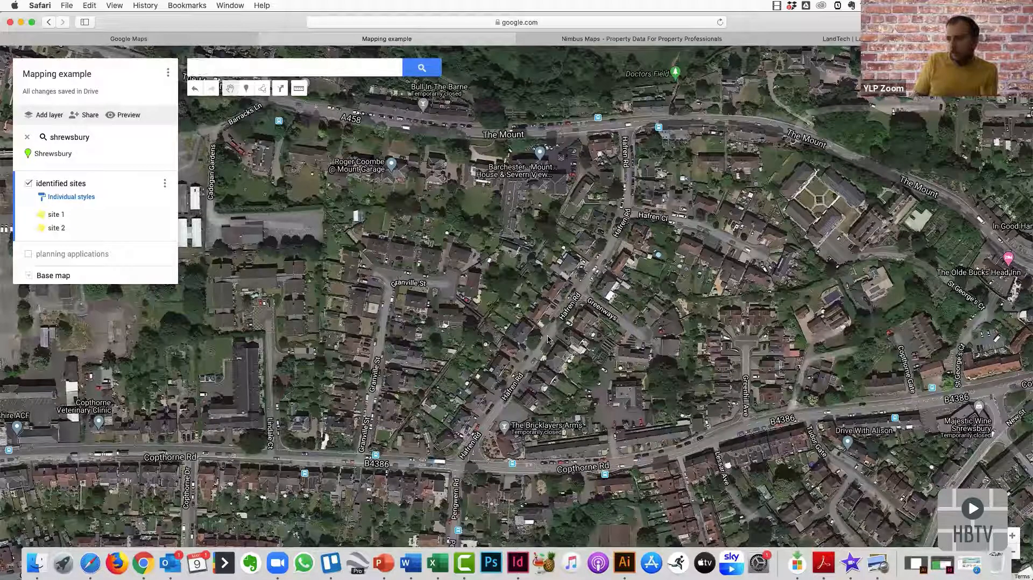
pyautogui.hscroll(10, 548, 337)
pyautogui.scroll(4, 548, 336)
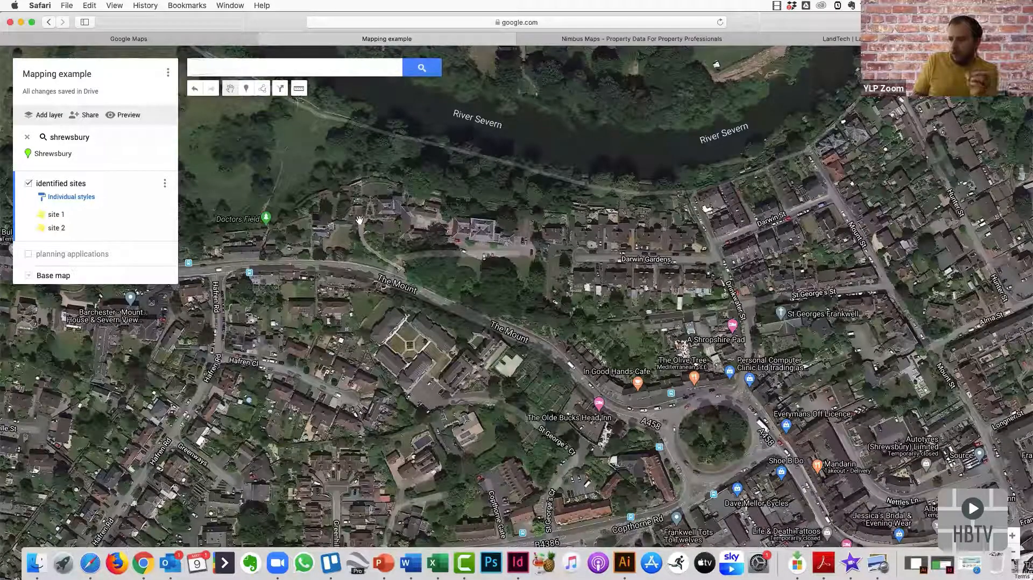
pyautogui.moveTo(455, 336); pyautogui.dragTo(336, 190)
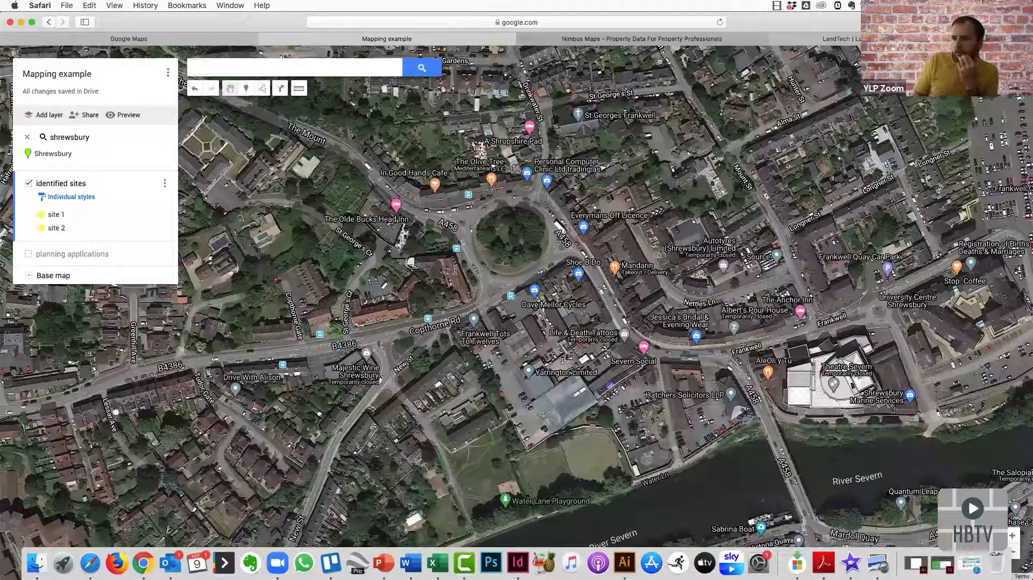
# Switch to the Nimbus Maps website and compare the pricing and features of the Essentials, Elite and Teams plans.
pyautogui.hotkey('ctrl', 'Tab')
pyautogui.scroll(-2, 334, 377)
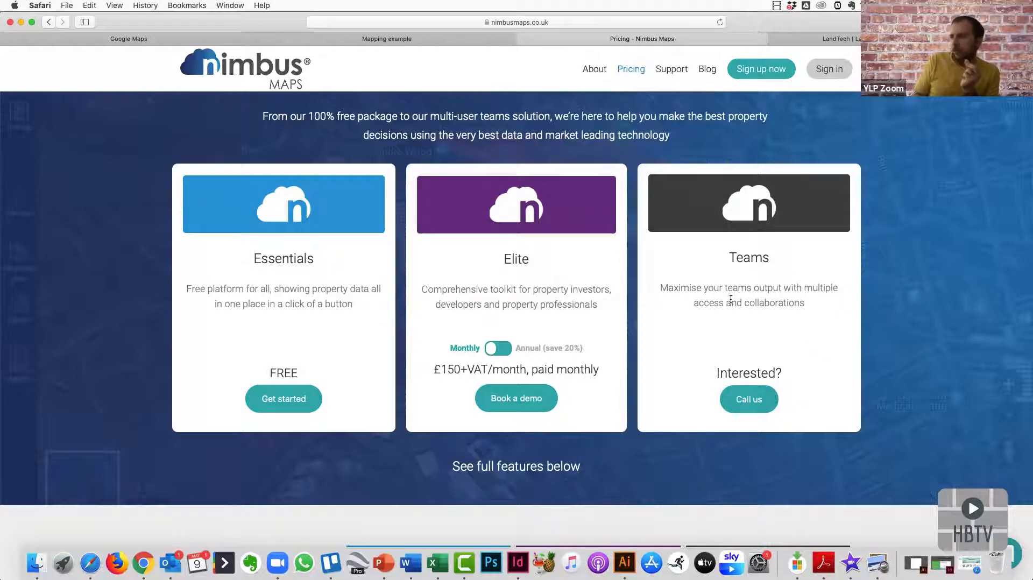
pyautogui.scroll(-5, 505, 355)
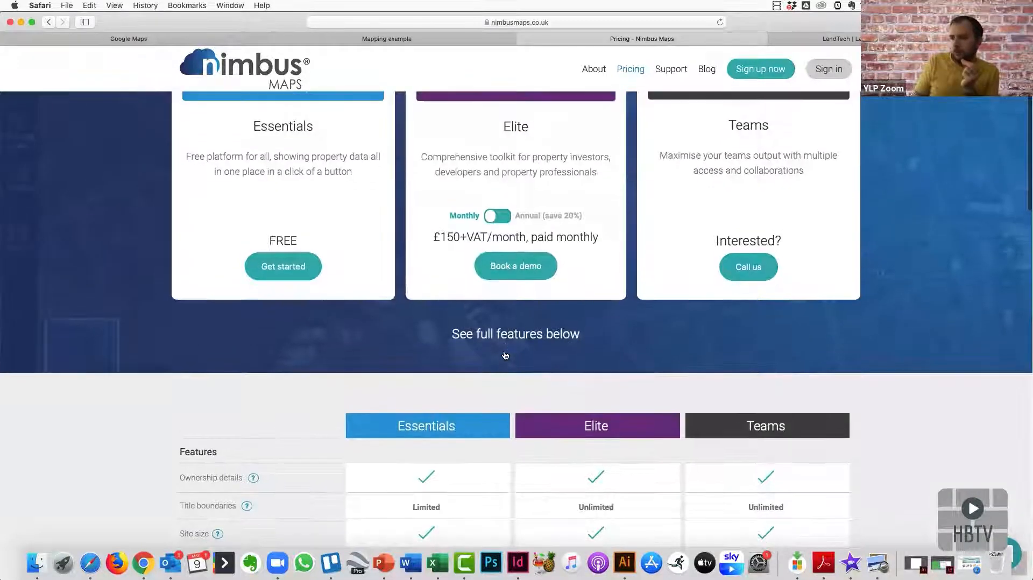
pyautogui.click(505, 355)
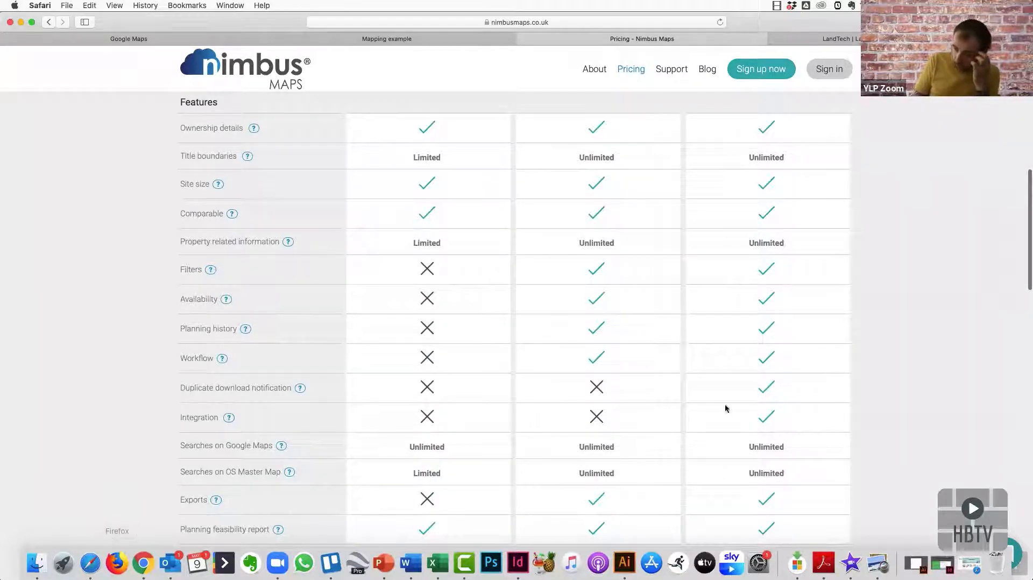
pyautogui.scroll(-5, 732, 376)
pyautogui.scroll(-4, 731, 377)
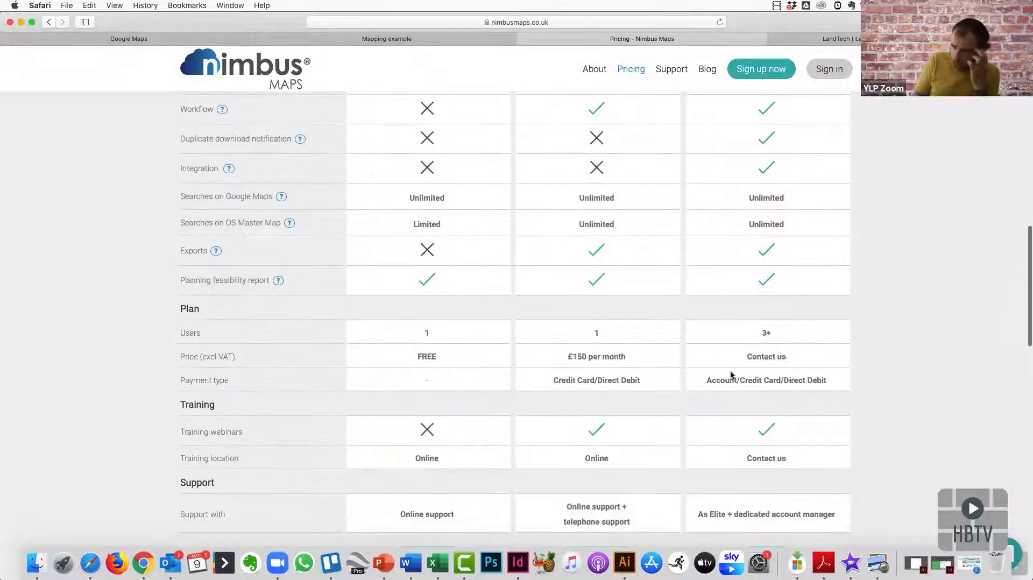
pyautogui.scroll(15, 247, 337)
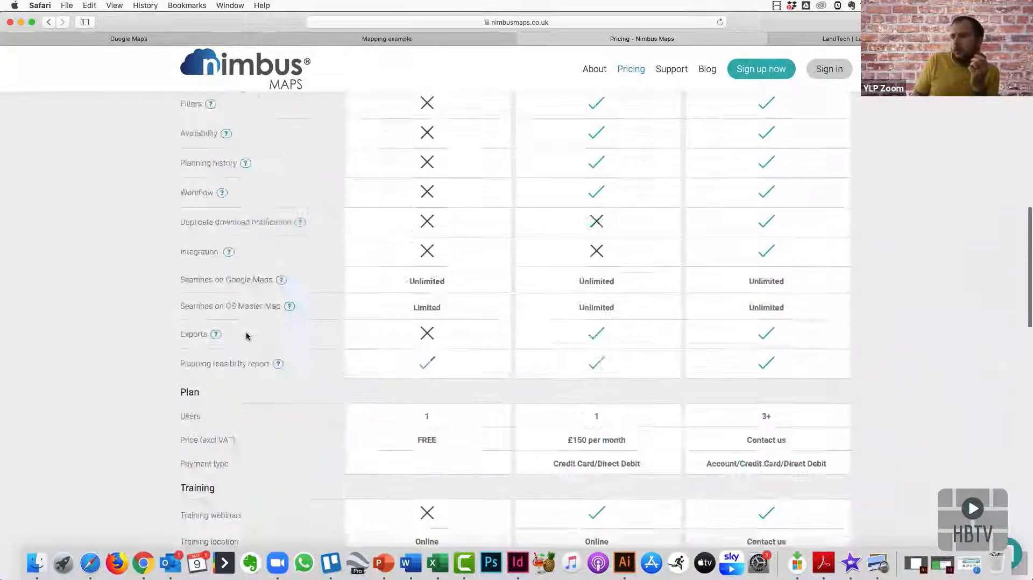
# Open the Nimbus Maps home page and review its property-data overview and free webinar offers.
pyautogui.scroll(4, 554, 144)
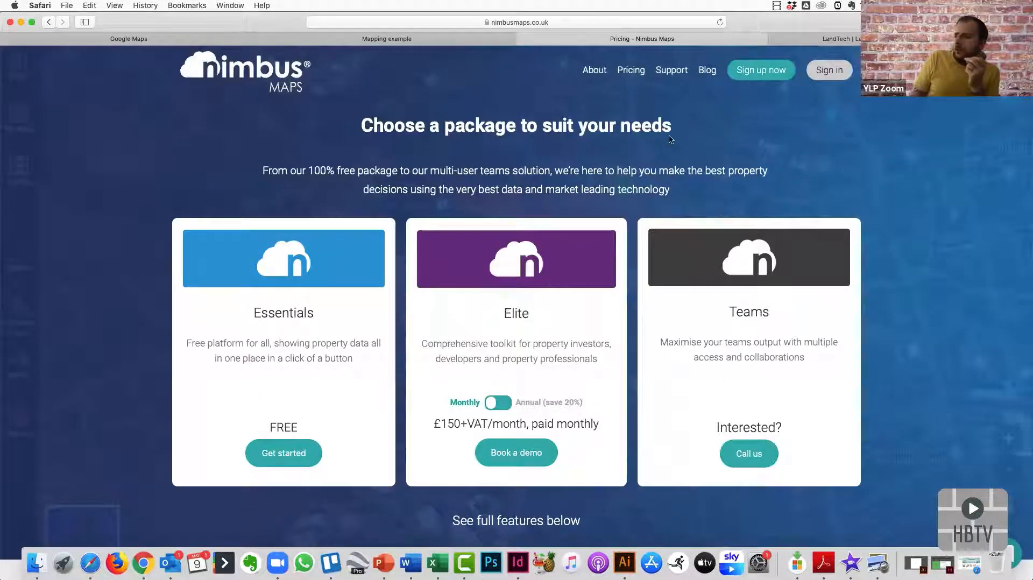
pyautogui.click(289, 79)
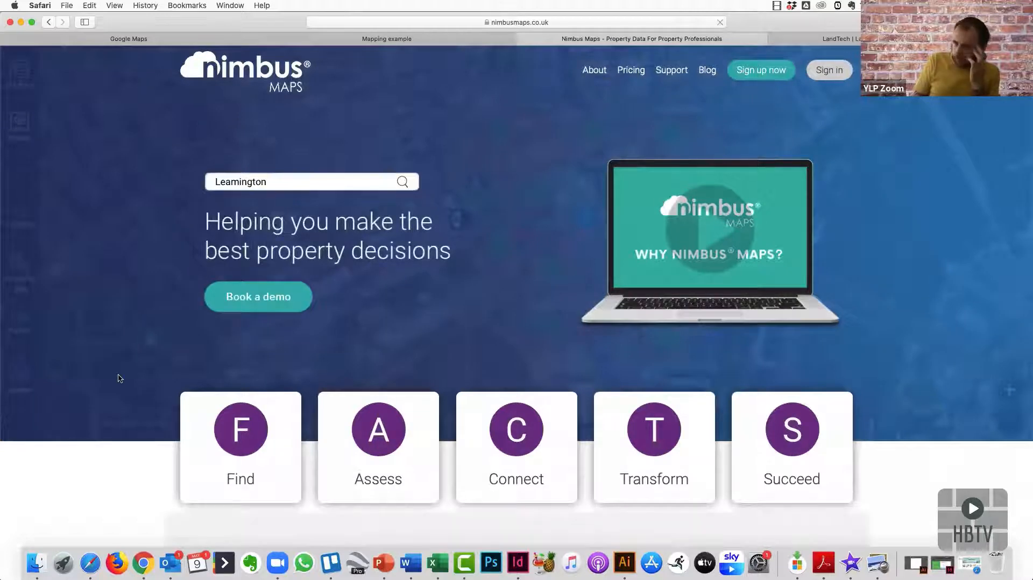
pyautogui.scroll(-5, 119, 376)
pyautogui.scroll(-3, 119, 379)
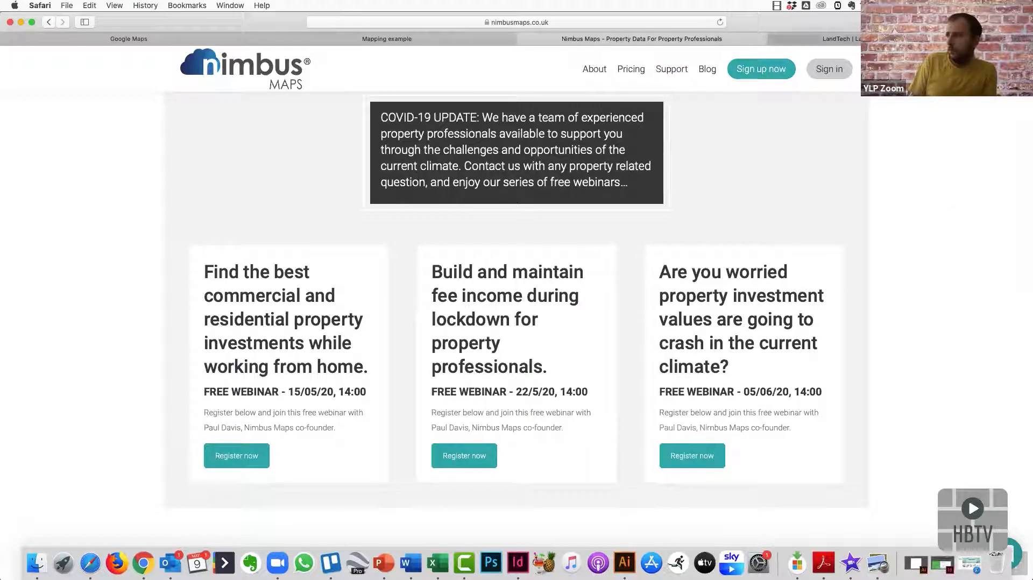
# Switch to the LandTech website and look over the introduction to LandInsight's site-sourcing features.
pyautogui.click(872, 39)
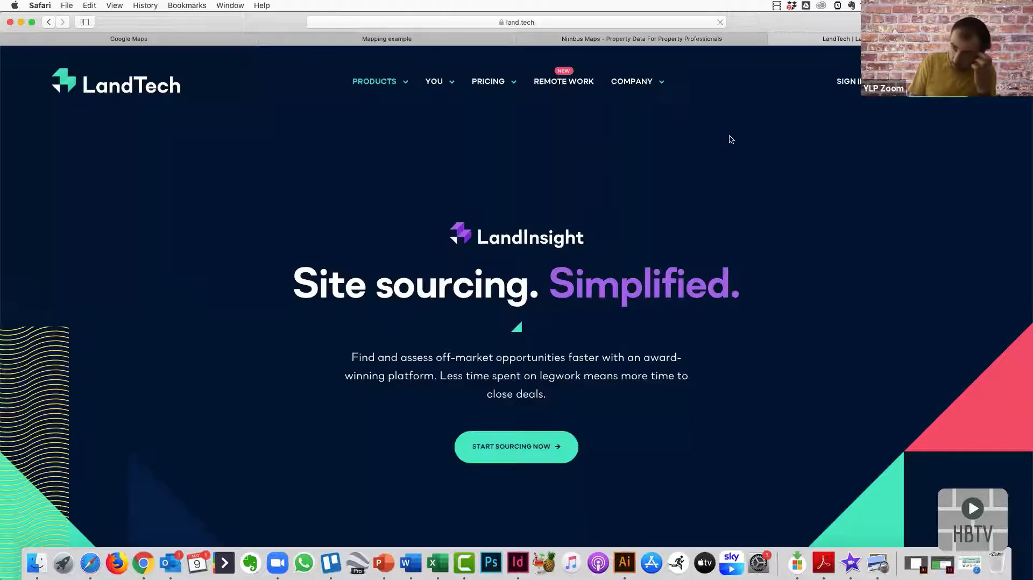
pyautogui.scroll(-10, 671, 259)
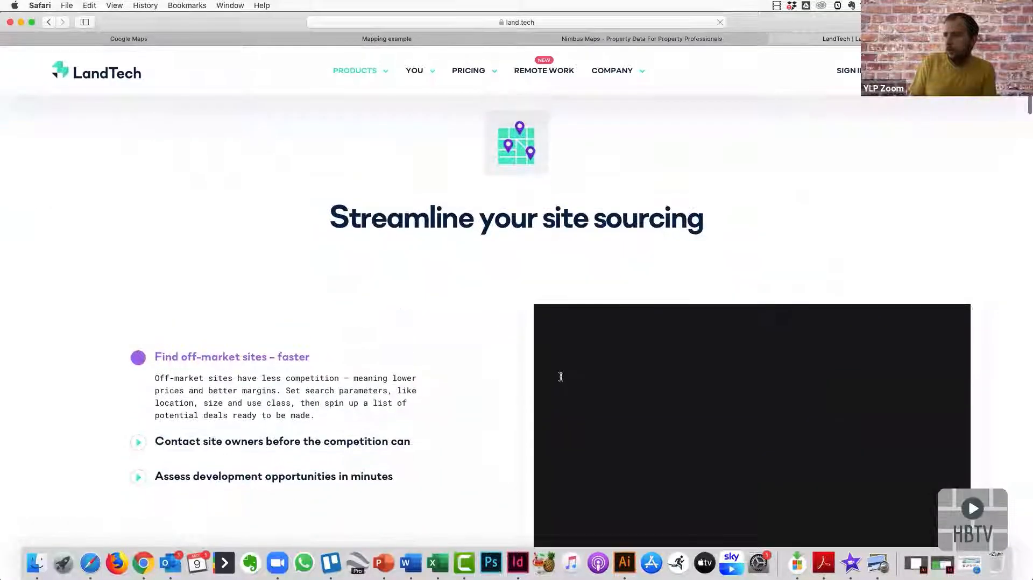
pyautogui.scroll(10, 558, 376)
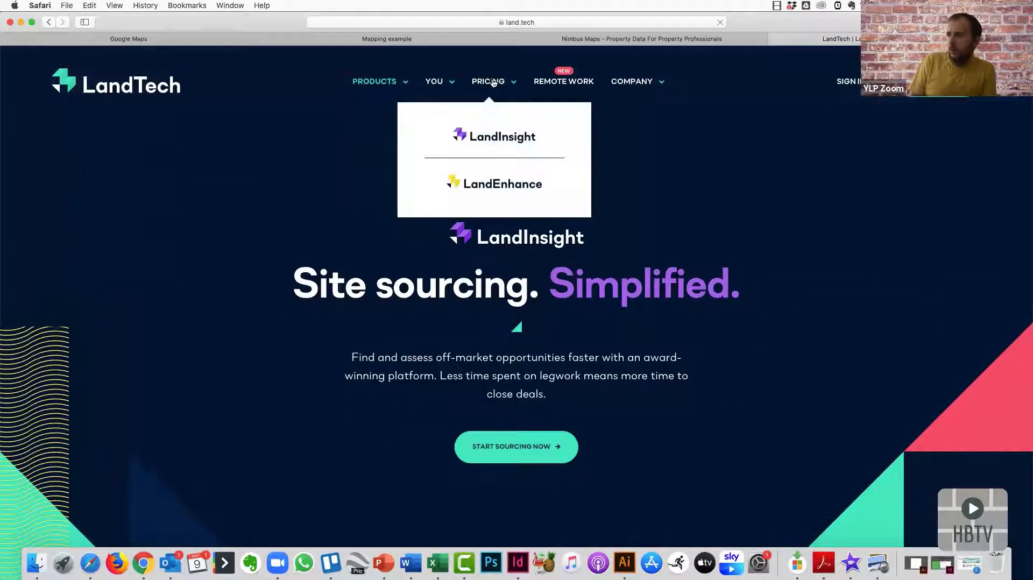
# Open the LandInsight pricing, compare the Starter, Pro and Unlimited plans and their features, and return to the page's introduction.
pyautogui.moveTo(508, 85)
pyautogui.click(506, 137)
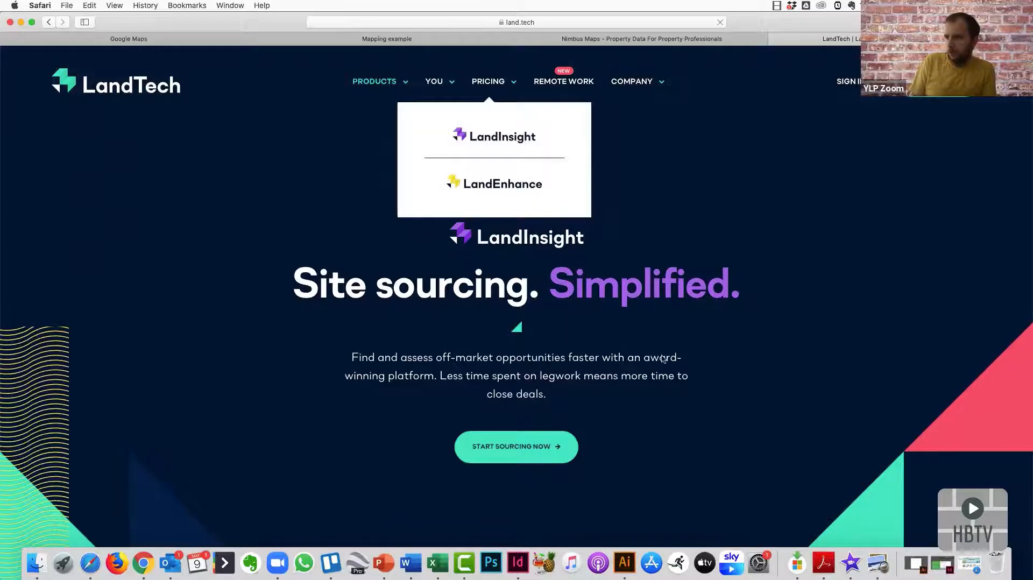
pyautogui.scroll(-5, 379, 359)
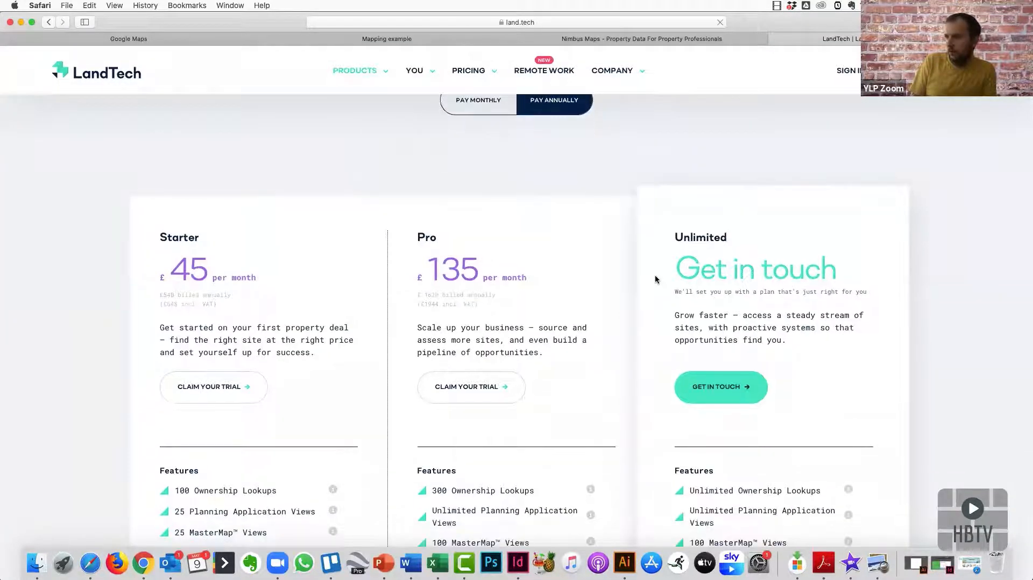
pyautogui.scroll(-8, 803, 161)
pyautogui.scroll(-5, 811, 283)
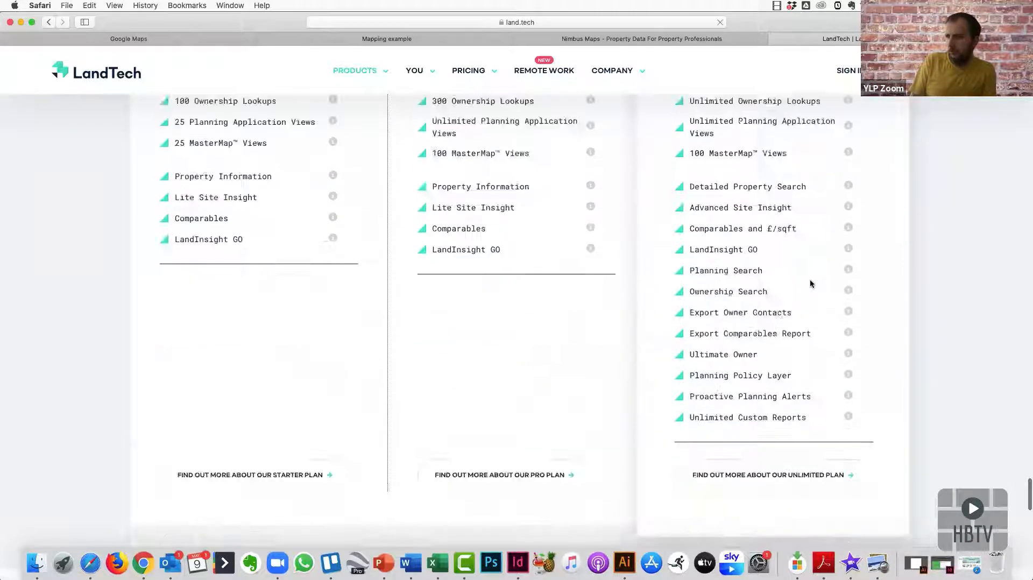
pyautogui.scroll(20, 558, 240)
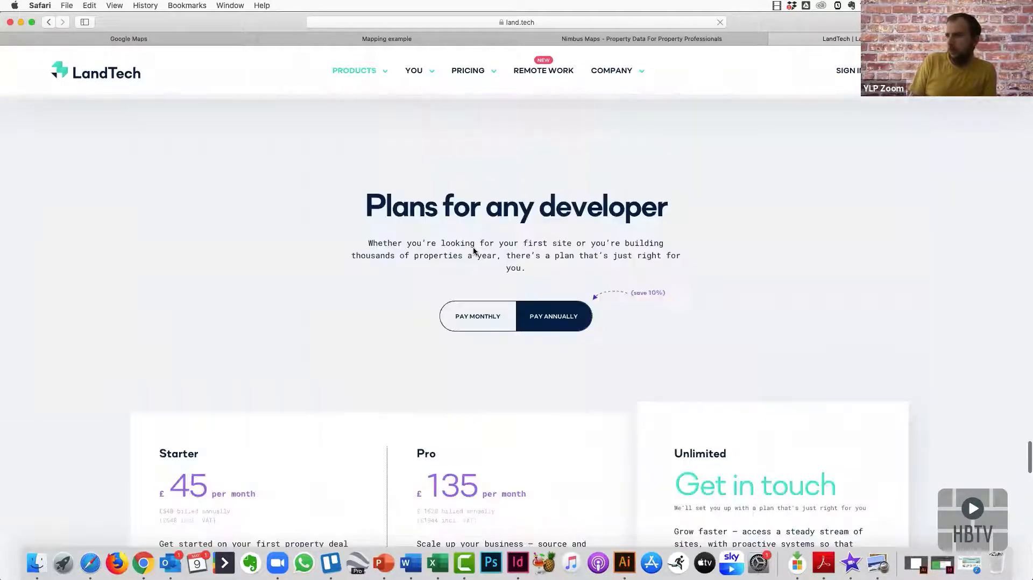
pyautogui.scroll(15, 473, 251)
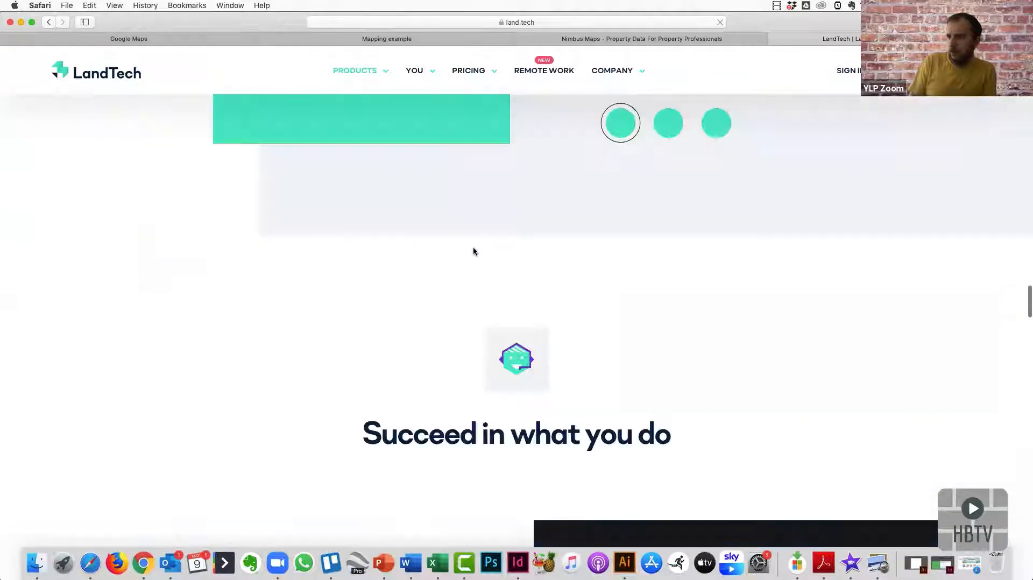
pyautogui.scroll(5, 474, 252)
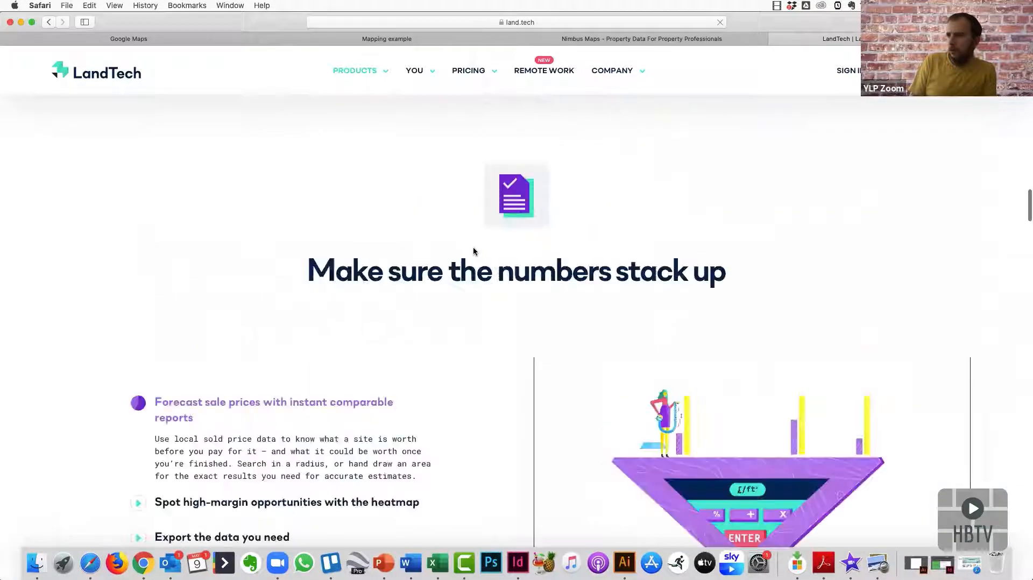
pyautogui.scroll(10, 474, 251)
pyautogui.scroll(10, 475, 253)
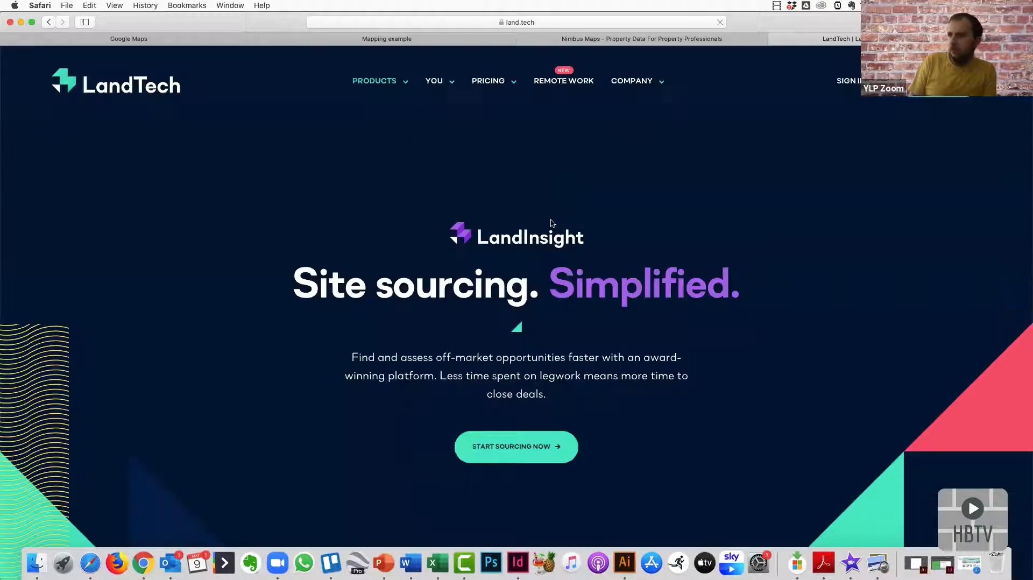